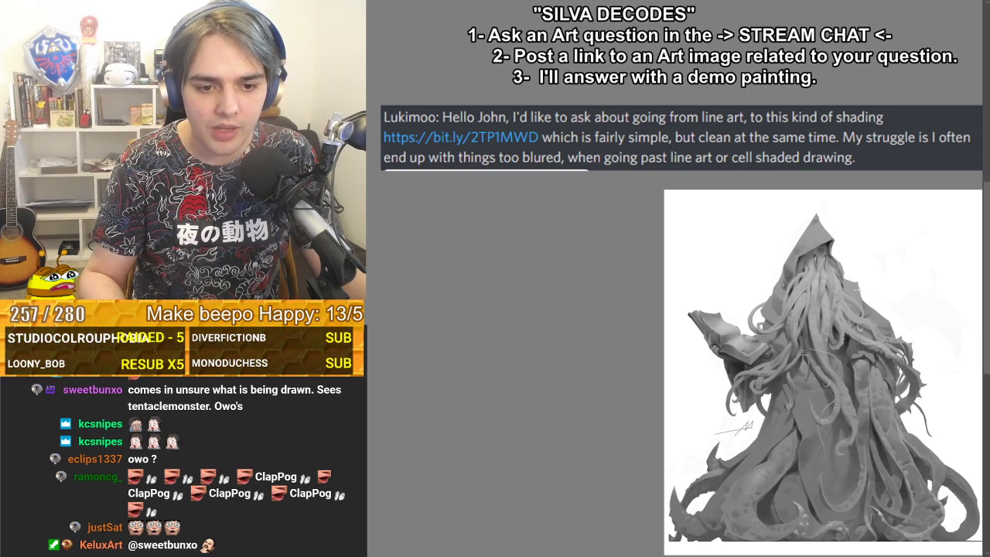
# - Select the robe tentacles in the lower part of the reference illustration and try to copy them
pyautogui.moveTo(801, 341); pyautogui.dragTo(908, 532)
pyautogui.hotkey('ctrl', 'c')
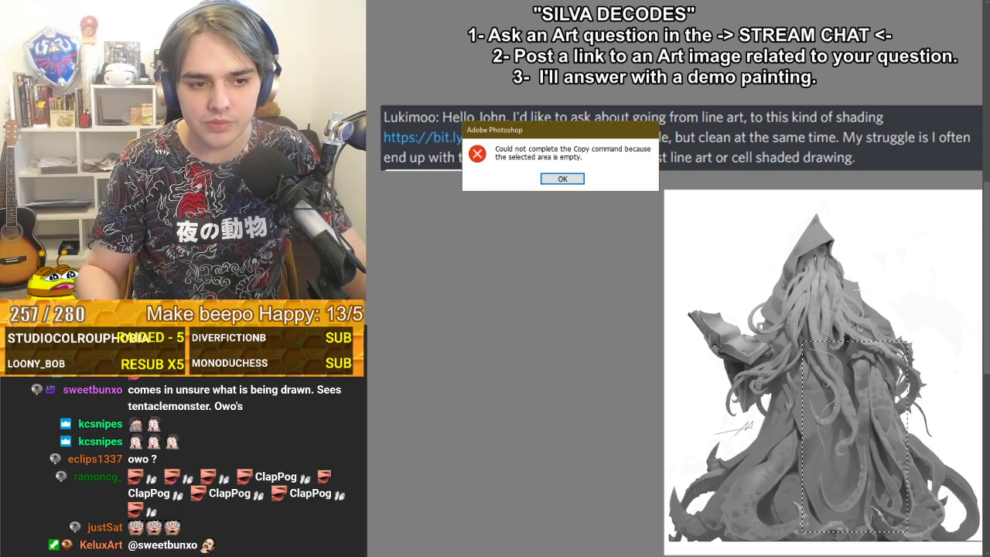
pyautogui.press('Return')
pyautogui.hotkey('ctrl', 'd')
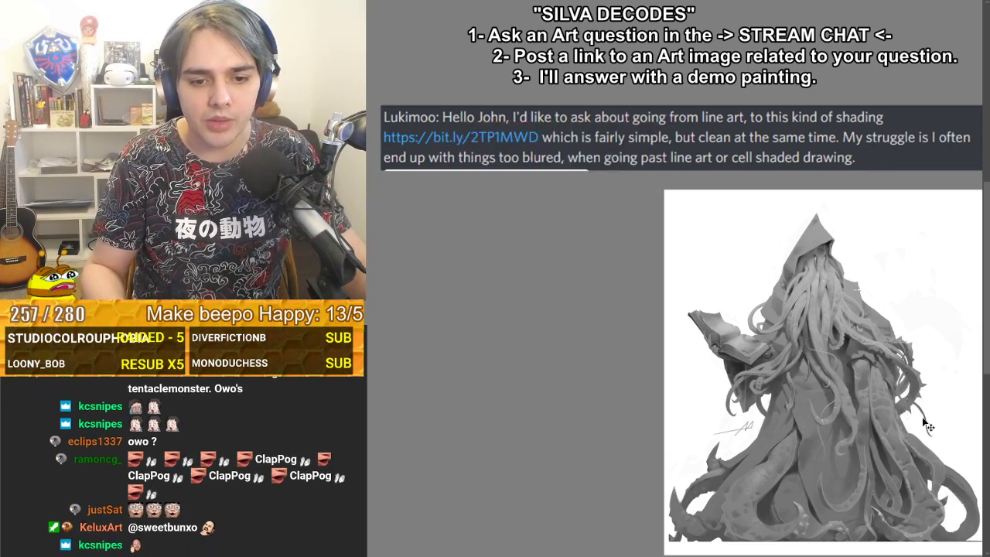
# - Paste the tentacle detail, enlarge it to about twice its size and place it over the reference illustration
pyautogui.hotkey('ctrl', 'v')
pyautogui.hotkey('ctrl', 't')
pyautogui.moveTo(801, 341); pyautogui.dragTo(621, 193)
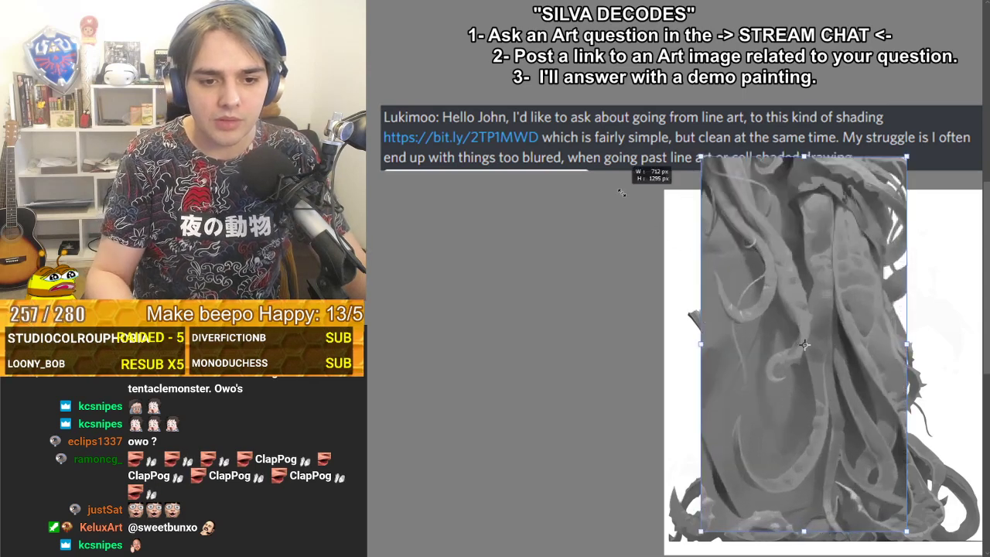
pyautogui.moveTo(830, 315); pyautogui.dragTo(876, 331)
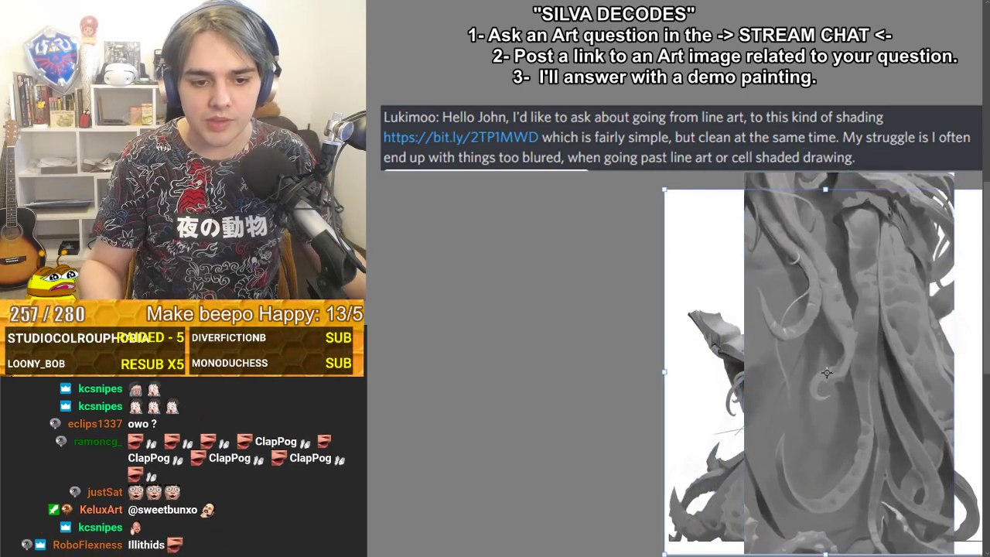
pyautogui.press('Escape')
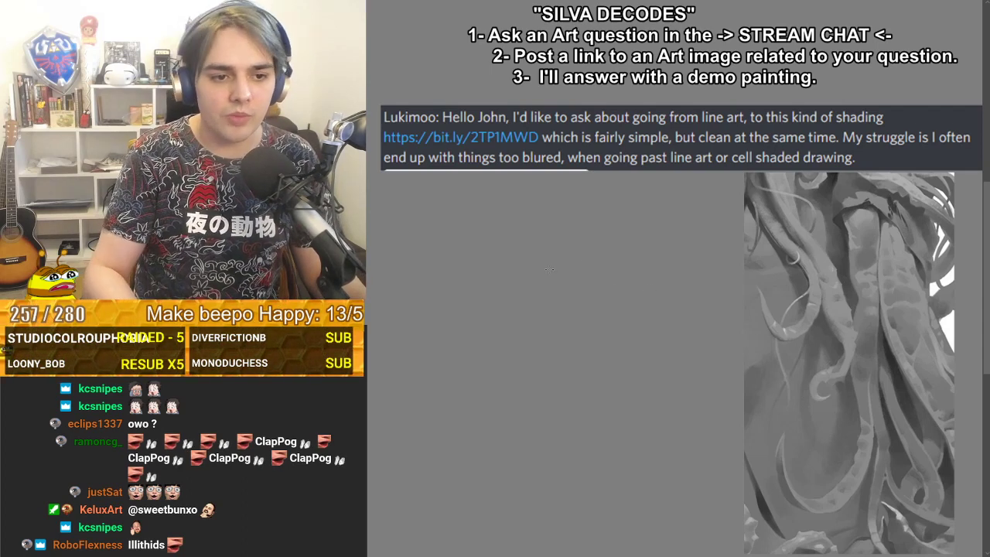
# - Sketch the S-curved inner edge of the first tentacle on the empty grey canvas
pyautogui.moveTo(511, 207)
pyautogui.mouseDown()
pyautogui.moveTo(570, 295)
pyautogui.moveTo(559, 276)
pyautogui.moveTo(543, 350)
pyautogui.moveTo(573, 348)
pyautogui.mouseUp()
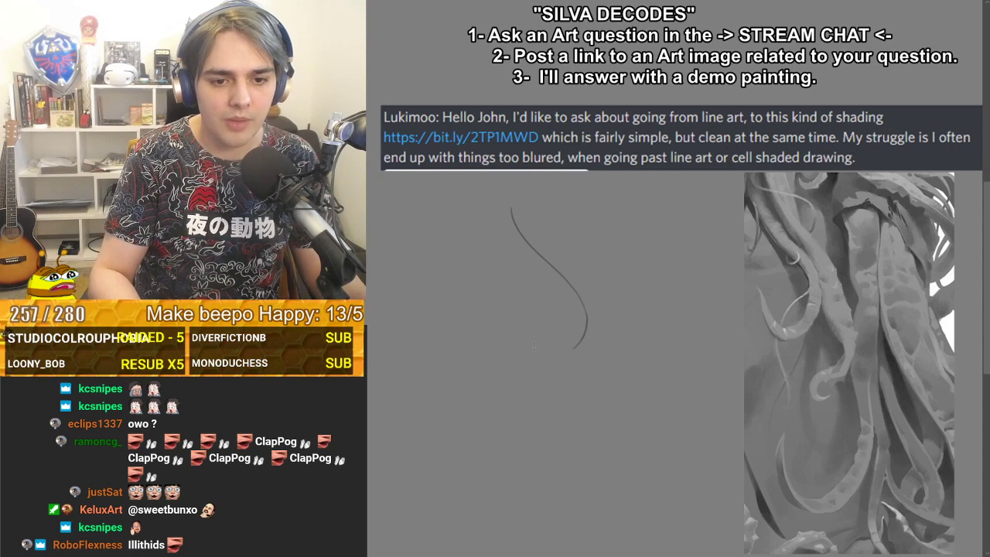
pyautogui.moveTo(531, 314)
pyautogui.mouseDown()
pyautogui.moveTo(534, 338)
pyautogui.moveTo(572, 346)
pyautogui.moveTo(589, 280)
pyautogui.moveTo(556, 350)
pyautogui.mouseUp()
pyautogui.hotkey('ctrl', 'z')
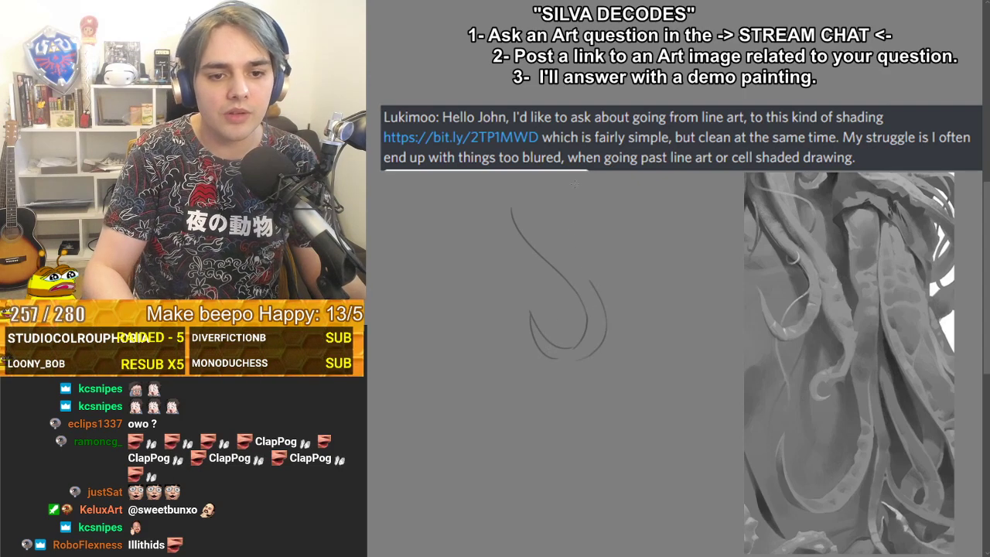
pyautogui.moveTo(543, 195); pyautogui.dragTo(562, 242)
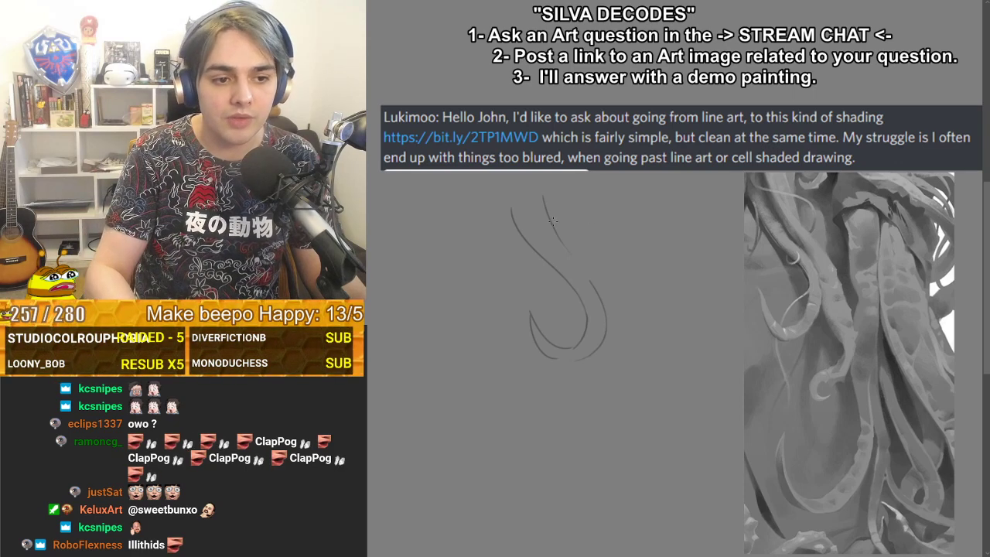
pyautogui.hotkey('ctrl', 'z')
pyautogui.hotkey('ctrl', 'z')
pyautogui.hotkey('ctrl', 'z')
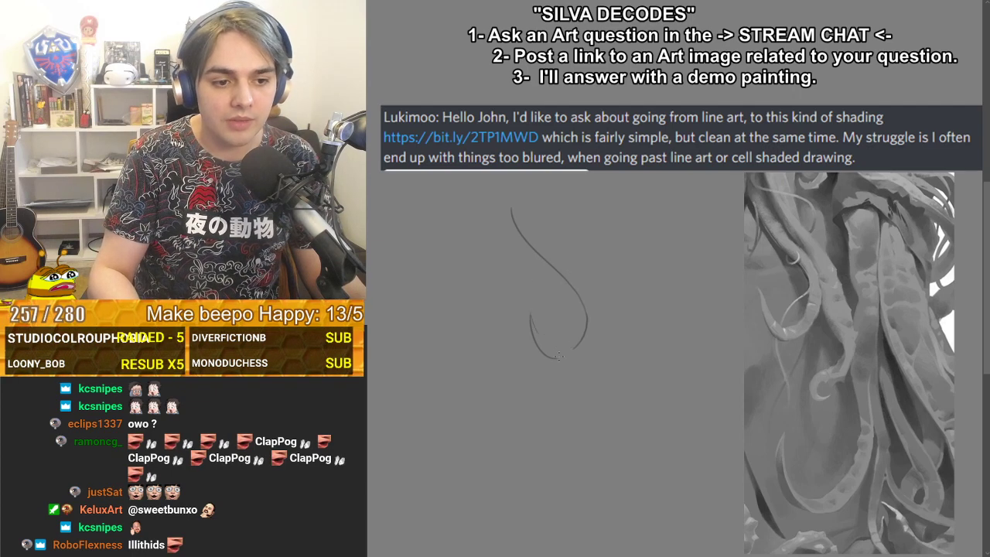
pyautogui.hotkey('ctrl', 'z')
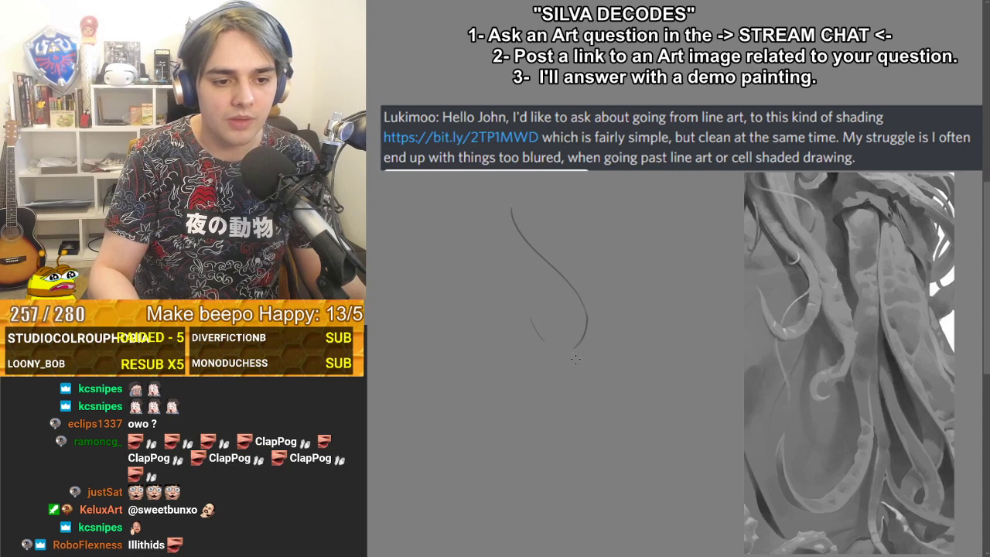
# - Sketch the first tentacle's hooked tip with an inner and an outer contour line, joined to the S-curve
pyautogui.moveTo(531, 319)
pyautogui.mouseDown()
pyautogui.moveTo(560, 344)
pyautogui.moveTo(588, 343)
pyautogui.mouseUp()
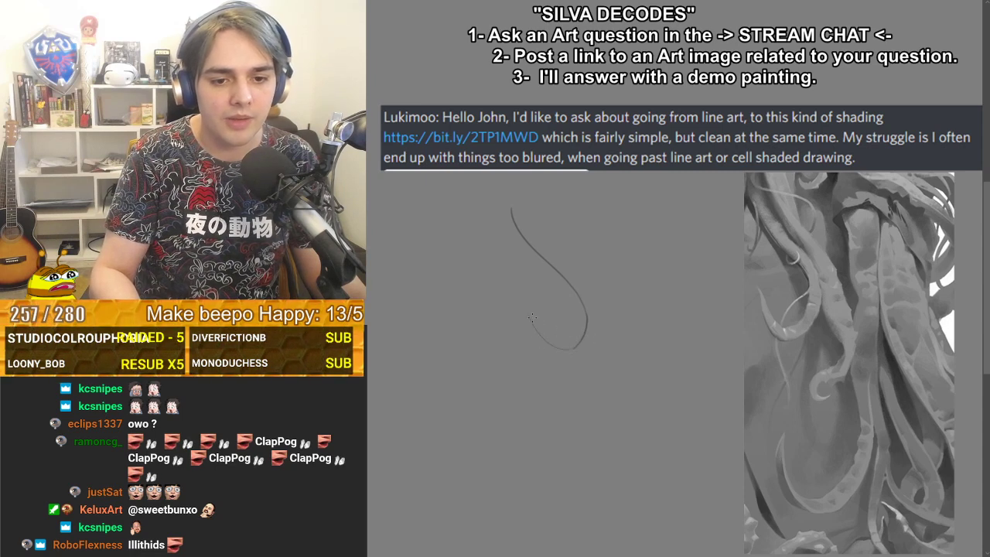
pyautogui.moveTo(523, 312)
pyautogui.mouseDown()
pyautogui.moveTo(535, 348)
pyautogui.moveTo(603, 362)
pyautogui.moveTo(550, 359)
pyautogui.moveTo(521, 300)
pyautogui.moveTo(579, 363)
pyautogui.moveTo(549, 348)
pyautogui.moveTo(600, 342)
pyautogui.mouseUp()
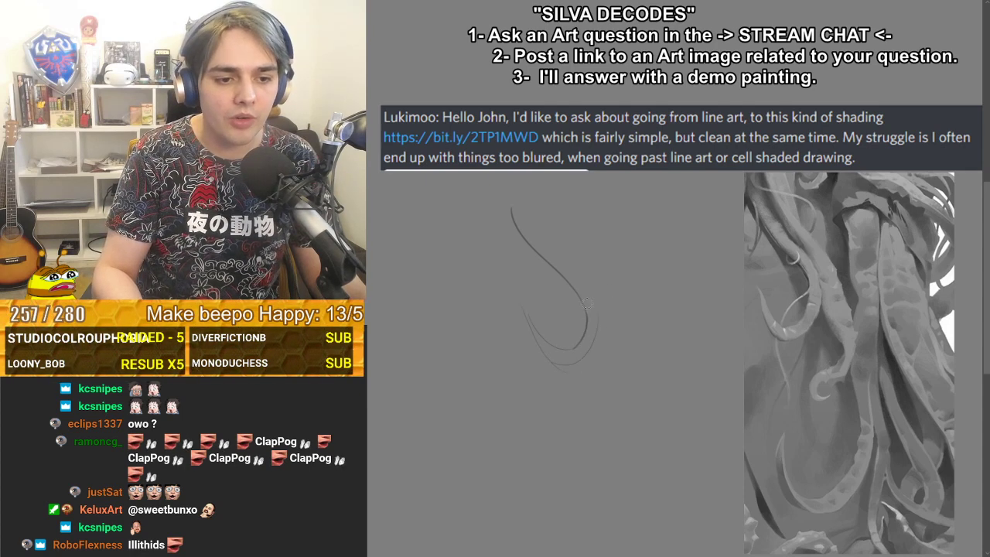
pyautogui.moveTo(586, 304); pyautogui.dragTo(563, 350)
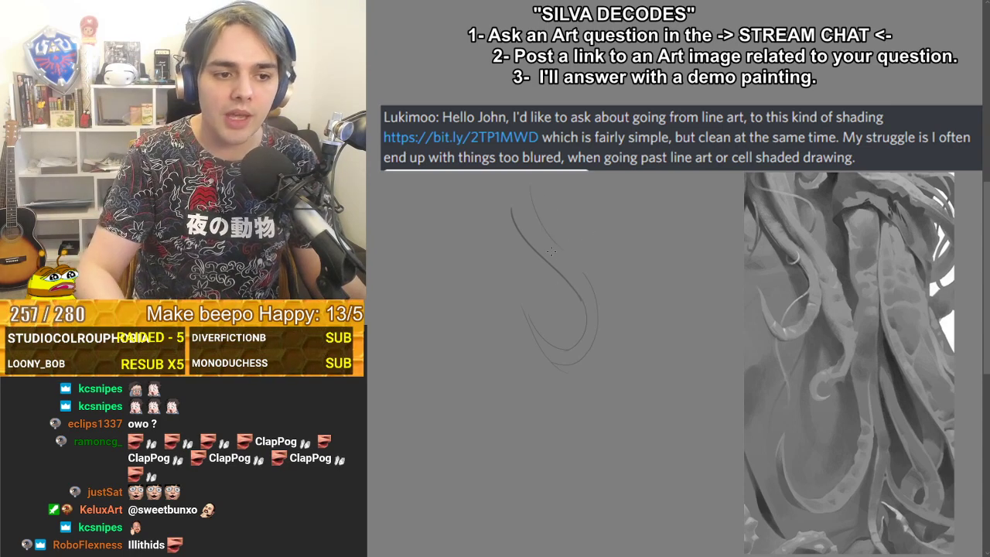
pyautogui.moveTo(541, 221)
pyautogui.mouseDown()
pyautogui.moveTo(568, 252)
pyautogui.moveTo(545, 226)
pyautogui.moveTo(564, 246)
pyautogui.moveTo(546, 231)
pyautogui.moveTo(569, 291)
pyautogui.mouseUp()
pyautogui.hotkey('ctrl', 'z')
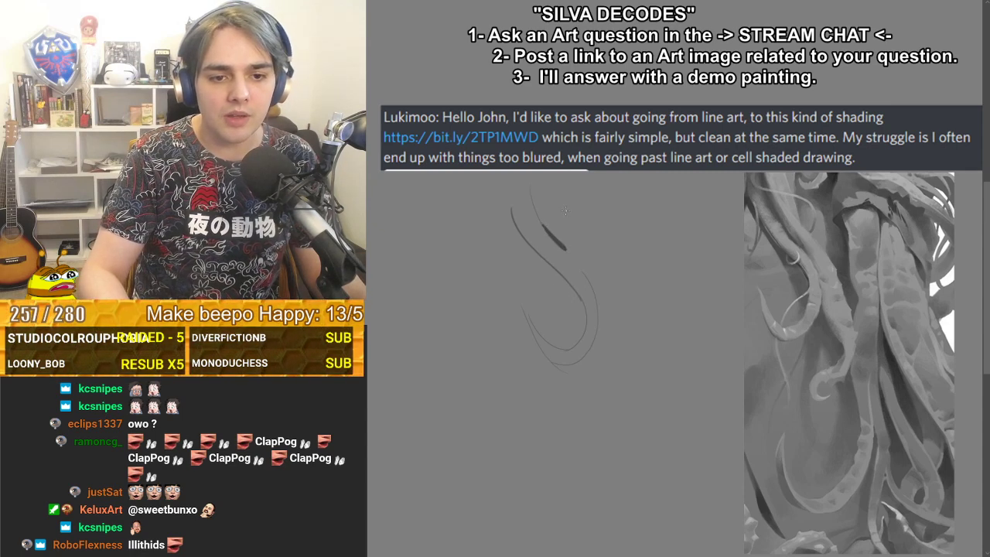
pyautogui.hotkey('ctrl', 'z')
pyautogui.hotkey('ctrl', 'z')
pyautogui.hotkey('ctrl', 'z')
pyautogui.hotkey('ctrl', 'z')
pyautogui.moveTo(549, 220)
pyautogui.mouseDown()
pyautogui.moveTo(590, 275)
pyautogui.moveTo(571, 253)
pyautogui.moveTo(577, 226)
pyautogui.mouseUp()
pyautogui.hotkey('ctrl', 'z')
pyautogui.hotkey('ctrl', 'z')
pyautogui.hotkey('ctrl', 'z')
# - Sketch the second tentacle behind the first, with a bumpy outer edge and a small curled tip
pyautogui.moveTo(543, 195); pyautogui.dragTo(650, 360)
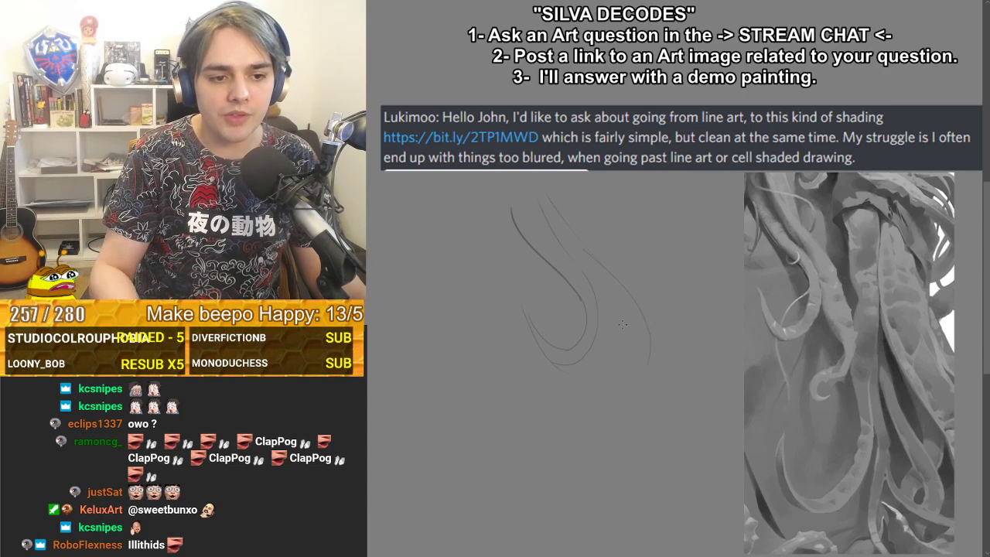
pyautogui.hotkey('ctrl', 'z')
pyautogui.moveTo(582, 234); pyautogui.dragTo(651, 378)
pyautogui.moveTo(581, 304); pyautogui.dragTo(628, 370)
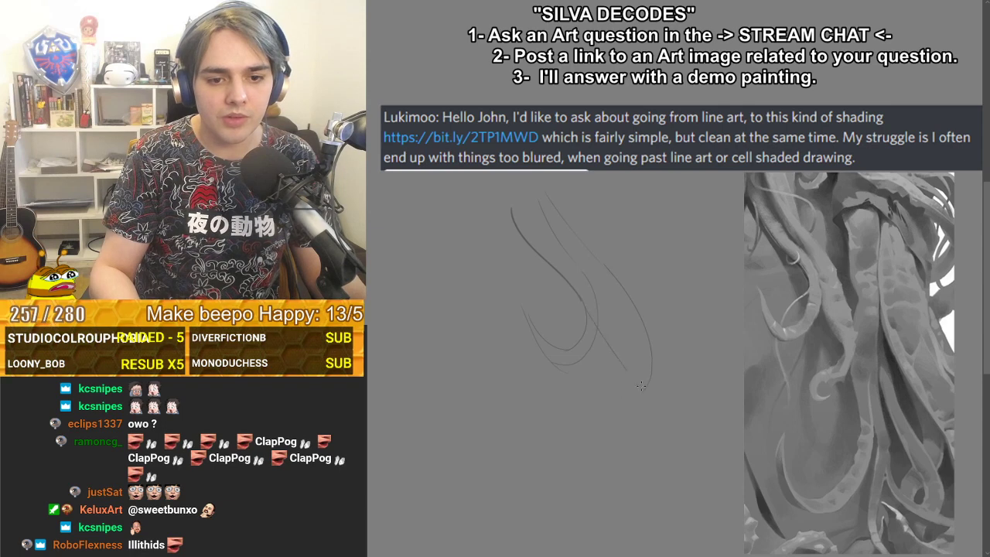
pyautogui.hotkey('ctrl', 'z')
pyautogui.moveTo(596, 307); pyautogui.dragTo(619, 346)
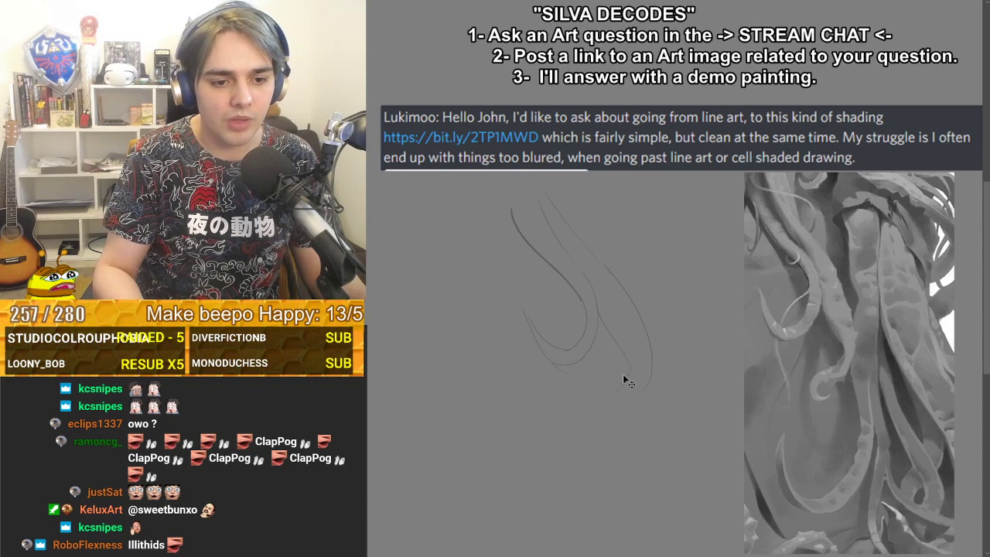
pyautogui.moveTo(648, 382); pyautogui.dragTo(598, 410)
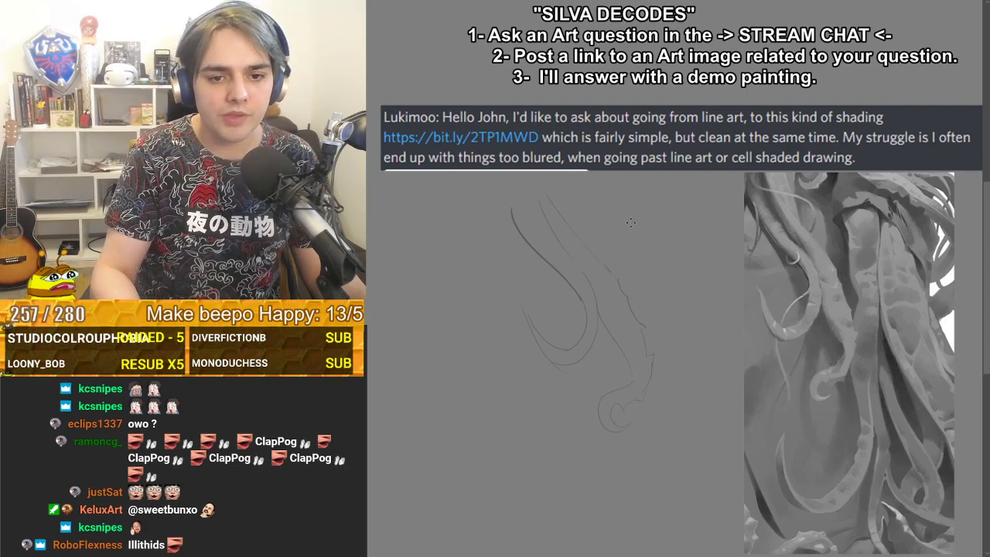
# - Sketch the two near-vertical edges of a long third tentacle beside the second one
pyautogui.moveTo(614, 203); pyautogui.dragTo(640, 263)
pyautogui.hotkey('ctrl', 'z')
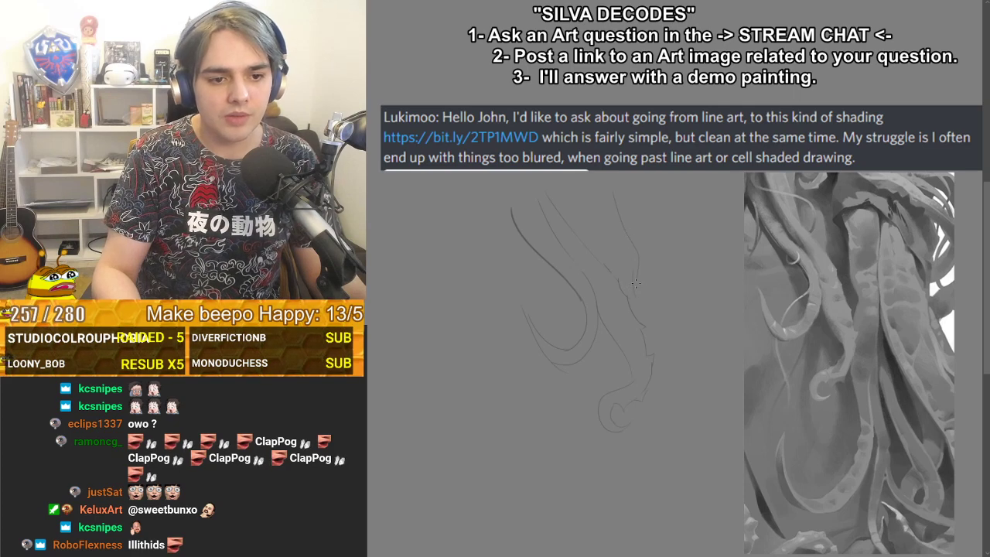
pyautogui.moveTo(664, 193); pyautogui.dragTo(670, 302)
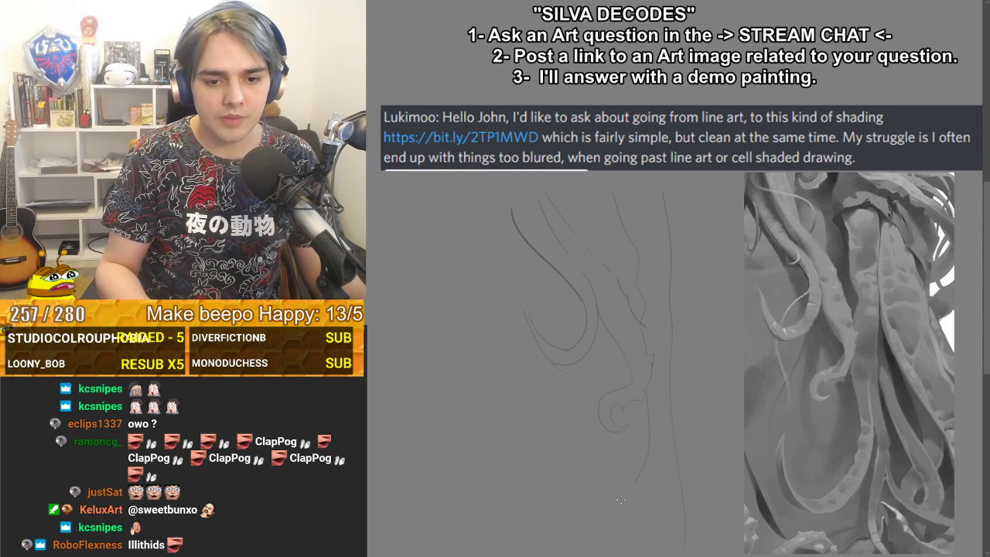
# - Sketch the large sweeping hook beneath the curled tip, with inner and outer contours meeting at a point
pyautogui.moveTo(646, 408); pyautogui.dragTo(601, 487)
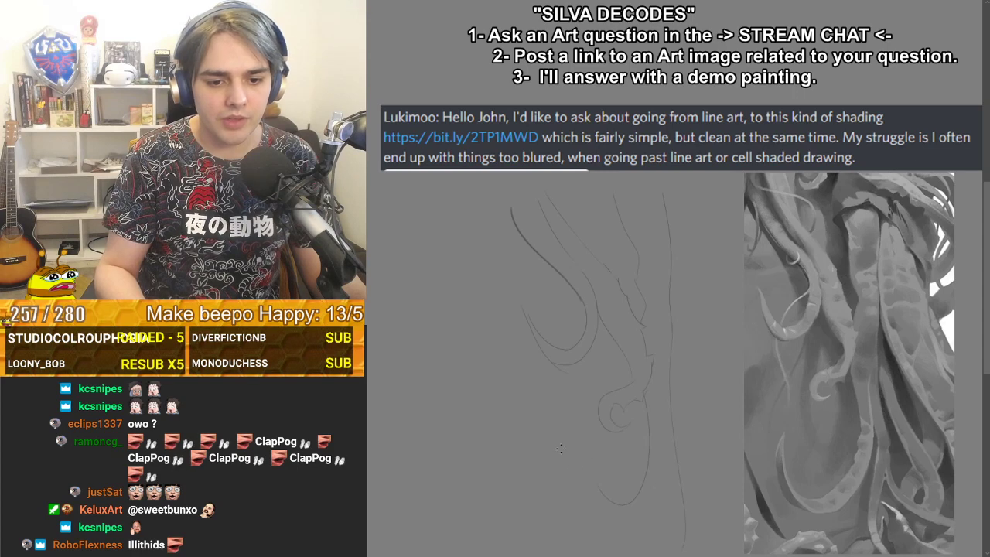
pyautogui.moveTo(542, 461); pyautogui.dragTo(601, 513)
pyautogui.moveTo(642, 391)
pyautogui.mouseDown()
pyautogui.moveTo(624, 453)
pyautogui.moveTo(590, 507)
pyautogui.mouseUp()
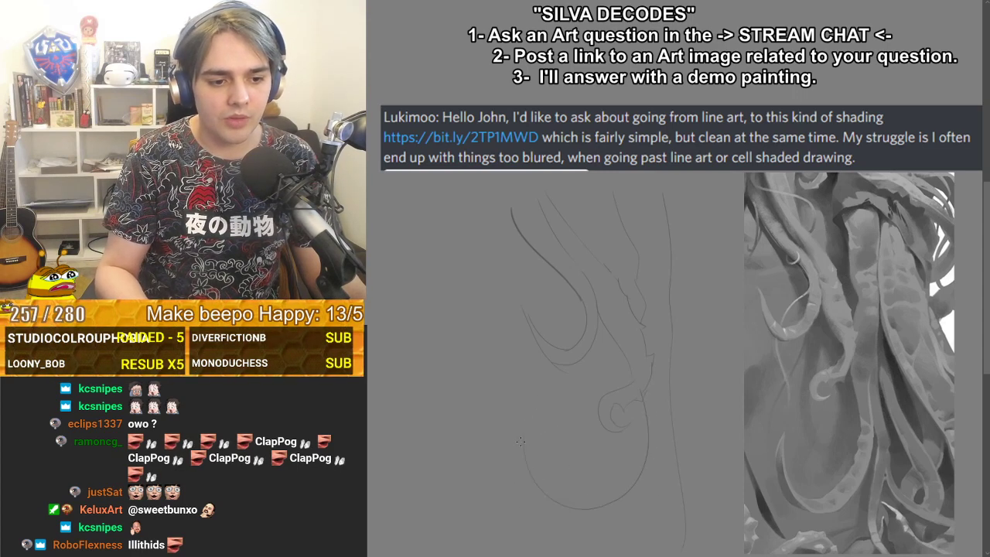
pyautogui.moveTo(516, 443); pyautogui.dragTo(523, 500)
pyautogui.hotkey('ctrl', 'z')
pyautogui.moveTo(524, 427); pyautogui.dragTo(524, 447)
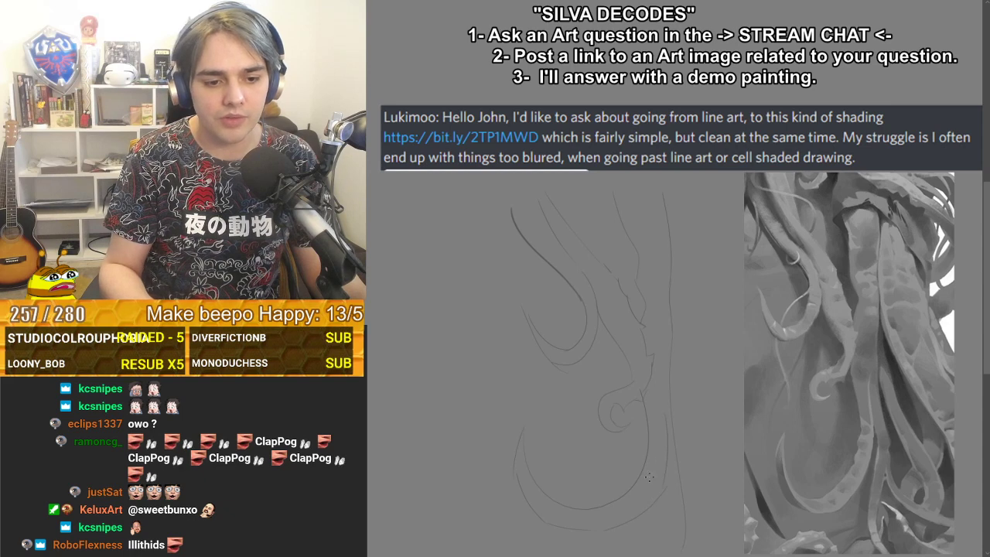
pyautogui.moveTo(666, 463); pyautogui.dragTo(664, 408)
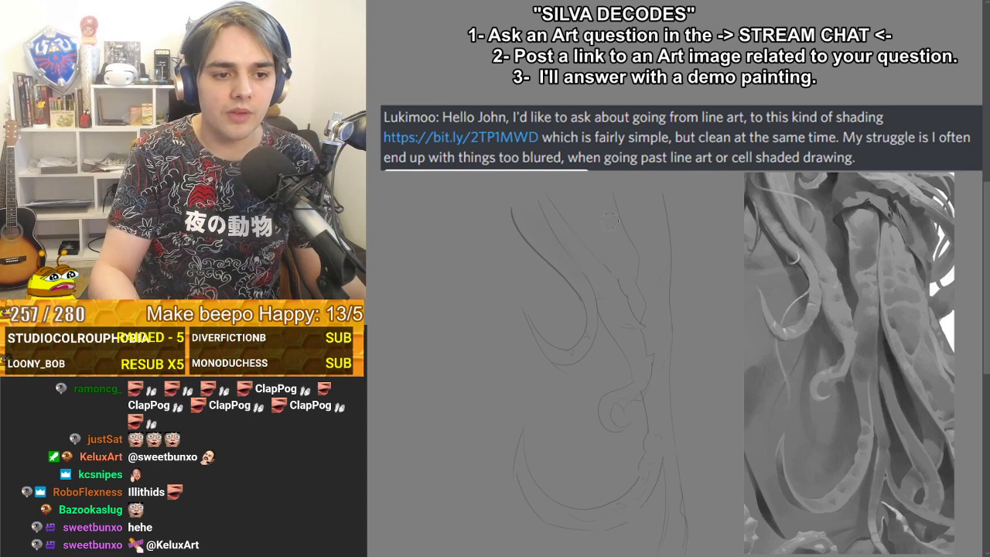
# - Block in the first tentacle with flat light grey, from its thick upper end to its hooked tip
pyautogui.moveTo(535, 194); pyautogui.dragTo(591, 271)
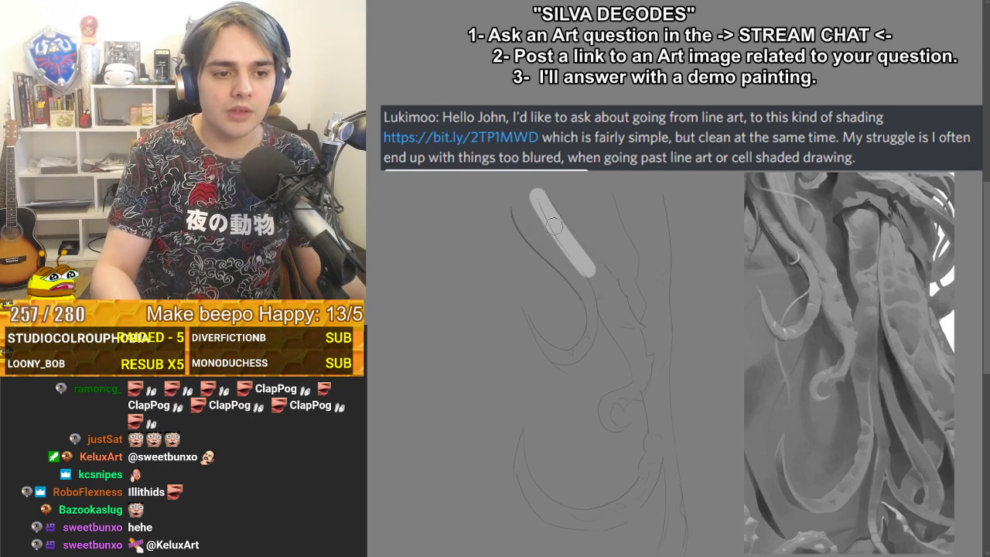
pyautogui.moveTo(539, 204); pyautogui.dragTo(560, 251)
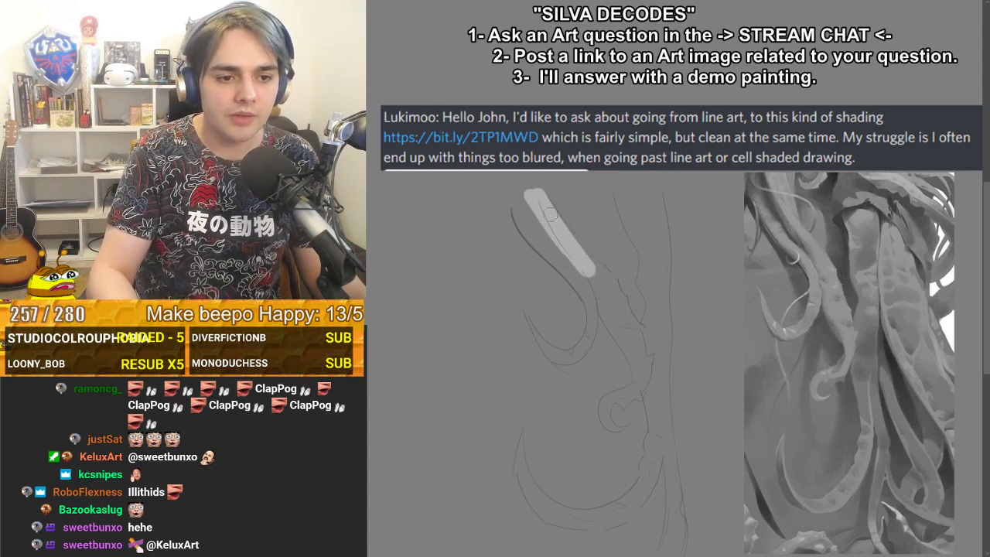
pyautogui.moveTo(533, 205); pyautogui.dragTo(564, 247)
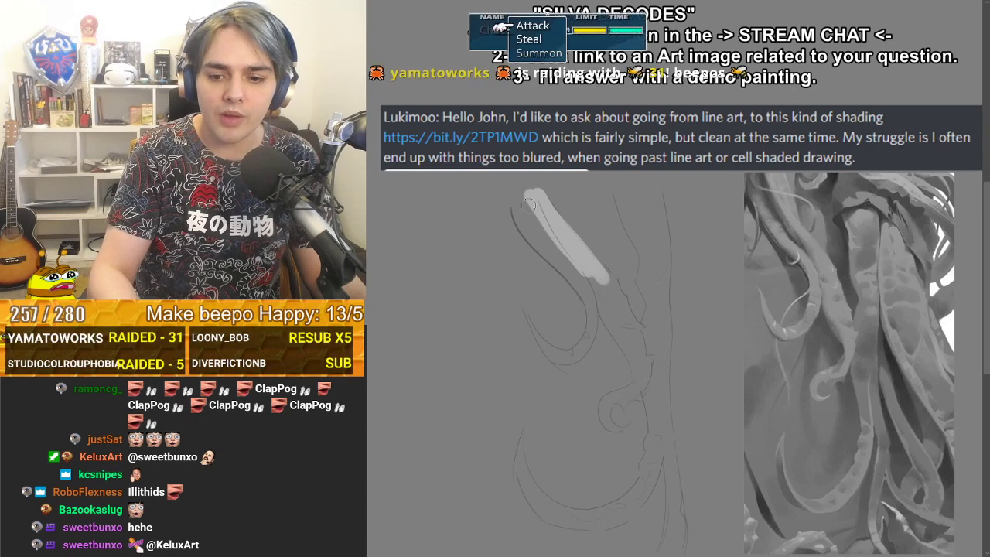
pyautogui.moveTo(518, 202)
pyautogui.mouseDown()
pyautogui.moveTo(562, 251)
pyautogui.moveTo(529, 200)
pyautogui.moveTo(551, 226)
pyautogui.moveTo(533, 235)
pyautogui.moveTo(521, 203)
pyautogui.moveTo(565, 258)
pyautogui.moveTo(533, 235)
pyautogui.moveTo(538, 227)
pyautogui.moveTo(576, 281)
pyautogui.moveTo(568, 248)
pyautogui.moveTo(593, 281)
pyautogui.moveTo(555, 254)
pyautogui.moveTo(590, 304)
pyautogui.moveTo(559, 257)
pyautogui.moveTo(588, 340)
pyautogui.moveTo(584, 289)
pyautogui.moveTo(583, 339)
pyautogui.moveTo(579, 280)
pyautogui.moveTo(585, 340)
pyautogui.mouseUp()
pyautogui.hotkey('ctrl', 'z')
pyautogui.moveTo(592, 291); pyautogui.dragTo(577, 352)
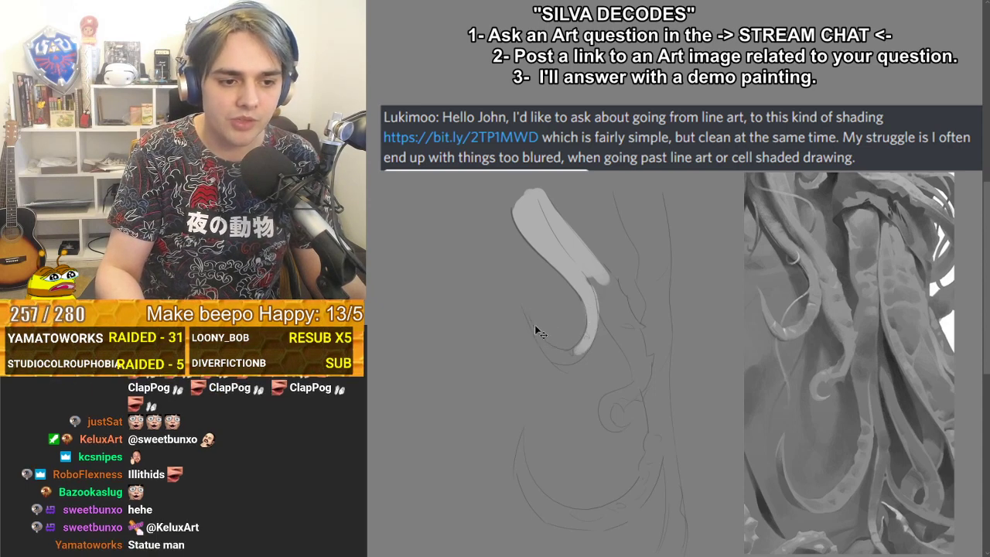
pyautogui.moveTo(526, 312)
pyautogui.mouseDown()
pyautogui.moveTo(572, 358)
pyautogui.moveTo(555, 349)
pyautogui.moveTo(580, 352)
pyautogui.moveTo(588, 334)
pyautogui.moveTo(575, 357)
pyautogui.moveTo(544, 348)
pyautogui.moveTo(573, 353)
pyautogui.mouseUp()
# - Block in the second tentacle and its curled tip with flat light grey
pyautogui.moveTo(597, 270)
pyautogui.mouseDown()
pyautogui.moveTo(620, 310)
pyautogui.moveTo(587, 261)
pyautogui.moveTo(610, 285)
pyautogui.moveTo(634, 341)
pyautogui.moveTo(589, 283)
pyautogui.moveTo(613, 319)
pyautogui.moveTo(616, 307)
pyautogui.moveTo(602, 310)
pyautogui.moveTo(634, 356)
pyautogui.mouseUp()
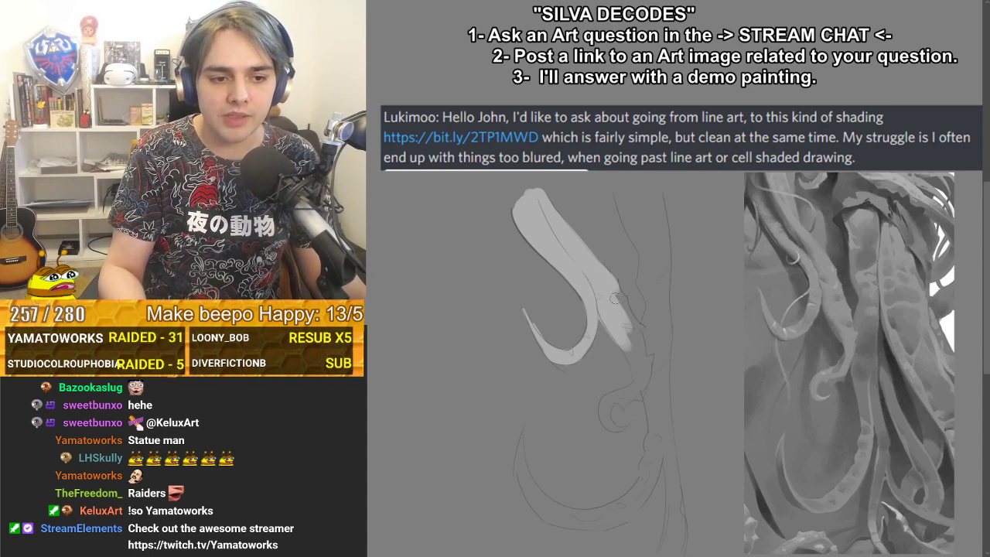
pyautogui.moveTo(616, 298)
pyautogui.mouseDown()
pyautogui.moveTo(638, 330)
pyautogui.moveTo(620, 318)
pyautogui.moveTo(620, 331)
pyautogui.moveTo(648, 371)
pyautogui.moveTo(627, 400)
pyautogui.moveTo(635, 369)
pyautogui.moveTo(622, 397)
pyautogui.moveTo(635, 387)
pyautogui.moveTo(605, 399)
pyautogui.moveTo(603, 420)
pyautogui.moveTo(628, 426)
pyautogui.moveTo(608, 400)
pyautogui.moveTo(610, 427)
pyautogui.moveTo(609, 402)
pyautogui.moveTo(636, 393)
pyautogui.moveTo(619, 423)
pyautogui.mouseUp()
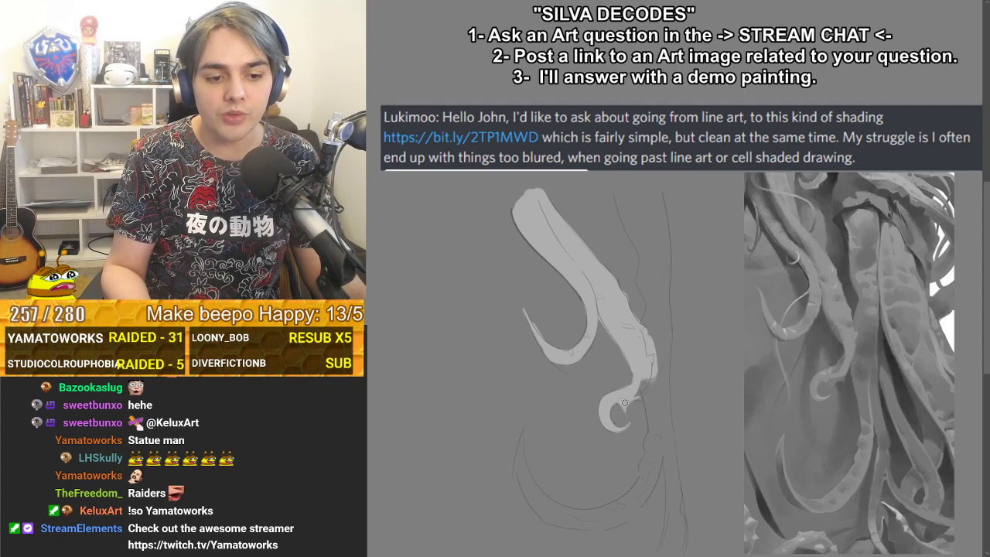
# - Block in the large sweeping lower hook with flat light grey, tapering it to a point
pyautogui.moveTo(642, 399)
pyautogui.mouseDown()
pyautogui.moveTo(663, 354)
pyautogui.moveTo(652, 459)
pyautogui.moveTo(658, 425)
pyautogui.moveTo(630, 492)
pyautogui.moveTo(644, 482)
pyautogui.moveTo(628, 503)
pyautogui.moveTo(607, 518)
pyautogui.mouseUp()
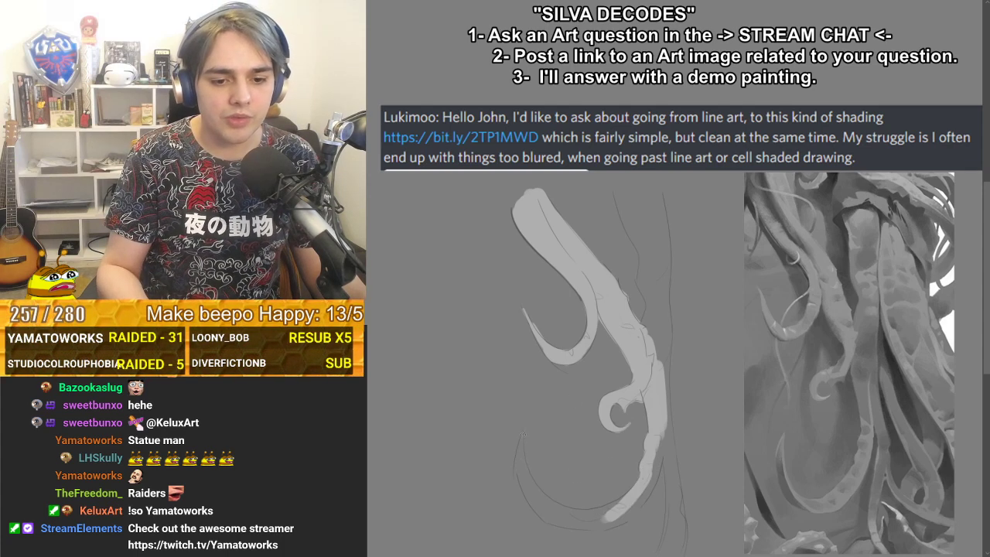
pyautogui.moveTo(522, 429); pyautogui.dragTo(523, 487)
pyautogui.hotkey('ctrl', 'z')
pyautogui.moveTo(522, 447)
pyautogui.mouseDown()
pyautogui.moveTo(540, 501)
pyautogui.moveTo(558, 511)
pyautogui.mouseUp()
pyautogui.moveTo(517, 475)
pyautogui.mouseDown()
pyautogui.moveTo(579, 523)
pyautogui.moveTo(570, 512)
pyautogui.moveTo(552, 520)
pyautogui.moveTo(570, 522)
pyautogui.moveTo(603, 518)
pyautogui.moveTo(614, 480)
pyautogui.mouseUp()
pyautogui.hotkey('ctrl', 'z')
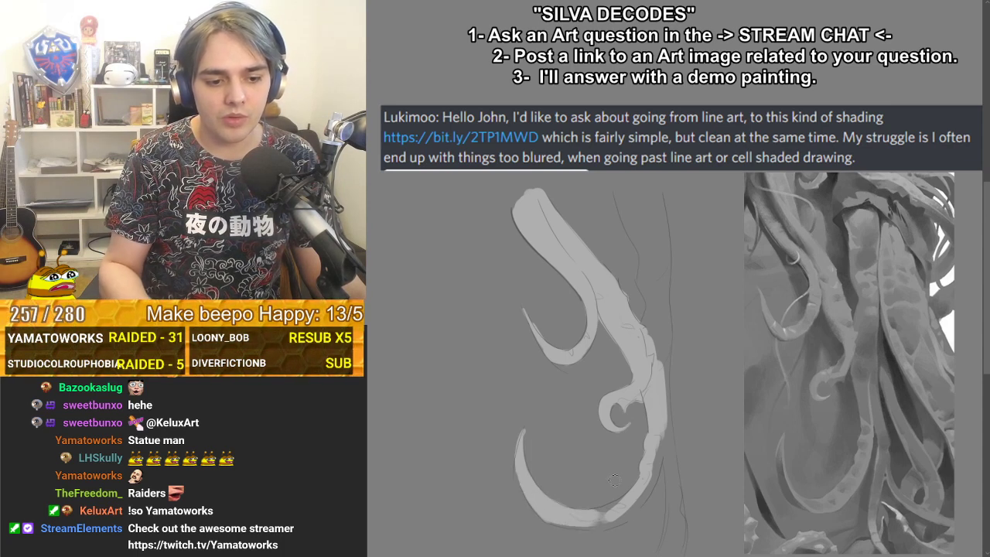
pyautogui.moveTo(594, 522)
pyautogui.mouseDown()
pyautogui.moveTo(614, 481)
pyautogui.moveTo(600, 519)
pyautogui.moveTo(640, 504)
pyautogui.moveTo(598, 516)
pyautogui.moveTo(644, 494)
pyautogui.moveTo(593, 514)
pyautogui.moveTo(633, 496)
pyautogui.mouseUp()
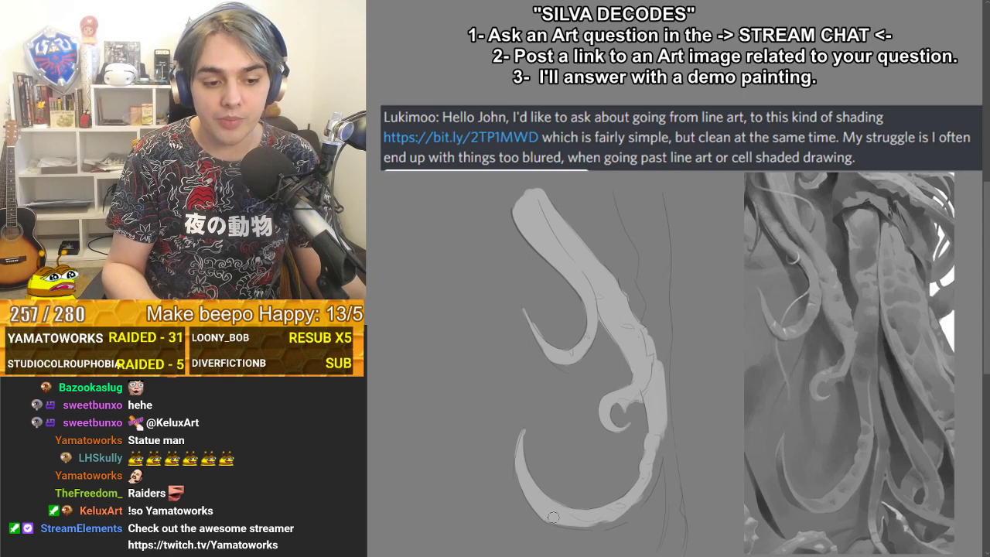
# - Block in the long vertical tentacle with flat light grey, from its upper end down to its lower strand
pyautogui.moveTo(553, 516)
pyautogui.mouseDown()
pyautogui.moveTo(607, 523)
pyautogui.moveTo(633, 501)
pyautogui.moveTo(628, 509)
pyautogui.moveTo(653, 478)
pyautogui.moveTo(649, 433)
pyautogui.moveTo(630, 507)
pyautogui.moveTo(663, 419)
pyautogui.moveTo(678, 542)
pyautogui.moveTo(672, 489)
pyautogui.moveTo(665, 551)
pyautogui.mouseUp()
pyautogui.moveTo(620, 194); pyautogui.dragTo(649, 263)
pyautogui.hotkey('ctrl', 'z')
pyautogui.hotkey('ctrl', 'z')
pyautogui.moveTo(620, 193); pyautogui.dragTo(646, 264)
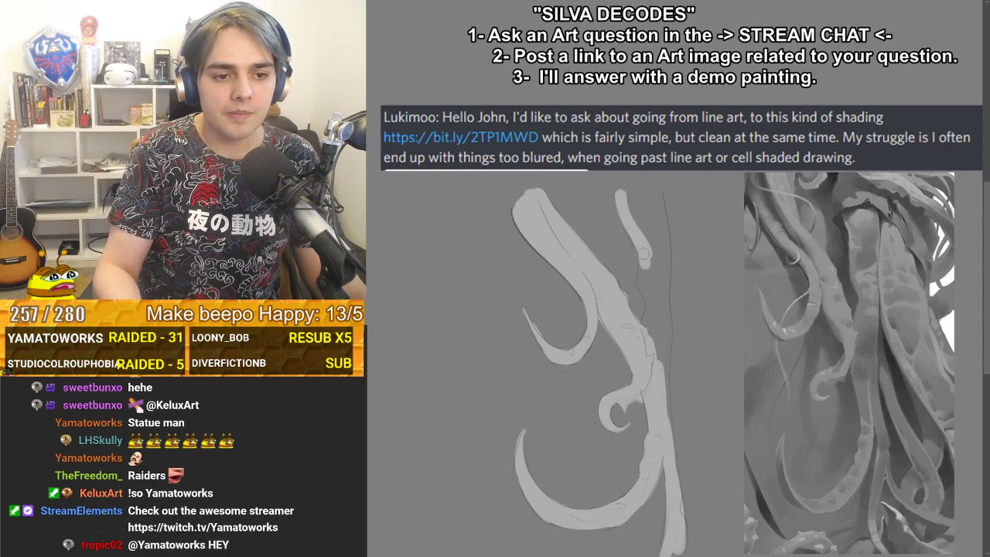
pyautogui.hotkey('ctrl', 'z')
pyautogui.moveTo(627, 227); pyautogui.dragTo(646, 267)
pyautogui.moveTo(633, 232)
pyautogui.mouseDown()
pyautogui.moveTo(654, 306)
pyautogui.moveTo(650, 334)
pyautogui.mouseUp()
pyautogui.moveTo(655, 293)
pyautogui.mouseDown()
pyautogui.moveTo(653, 353)
pyautogui.moveTo(660, 301)
pyautogui.moveTo(669, 343)
pyautogui.moveTo(662, 310)
pyautogui.moveTo(662, 402)
pyautogui.moveTo(659, 392)
pyautogui.moveTo(663, 361)
pyautogui.moveTo(672, 454)
pyautogui.mouseUp()
pyautogui.moveTo(658, 230)
pyautogui.mouseDown()
pyautogui.moveTo(656, 281)
pyautogui.moveTo(660, 196)
pyautogui.moveTo(666, 313)
pyautogui.mouseUp()
pyautogui.moveTo(654, 266)
pyautogui.mouseDown()
pyautogui.moveTo(639, 188)
pyautogui.moveTo(635, 245)
pyautogui.moveTo(642, 222)
pyautogui.moveTo(622, 200)
pyautogui.moveTo(647, 205)
pyautogui.moveTo(649, 196)
pyautogui.moveTo(650, 212)
pyautogui.moveTo(609, 205)
pyautogui.moveTo(639, 258)
pyautogui.mouseUp()
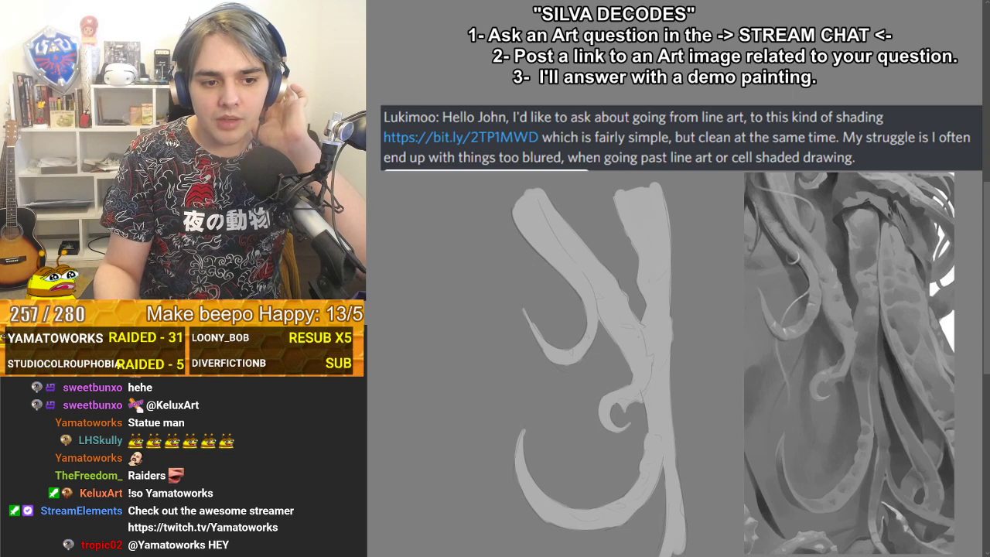
# - Slightly lower the opacity of the line art on Layer 720
pyautogui.press('F7')
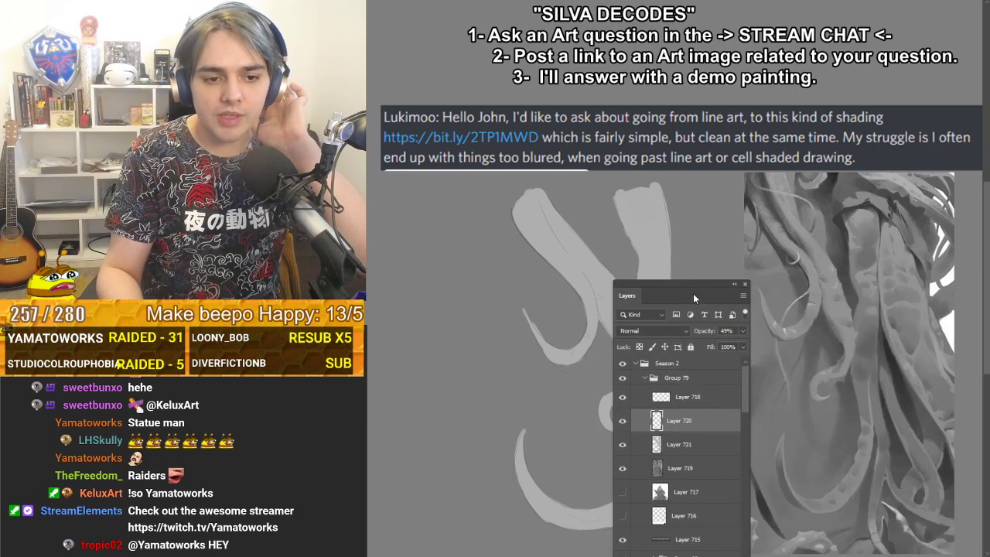
pyautogui.moveTo(684, 279); pyautogui.dragTo(770, 208)
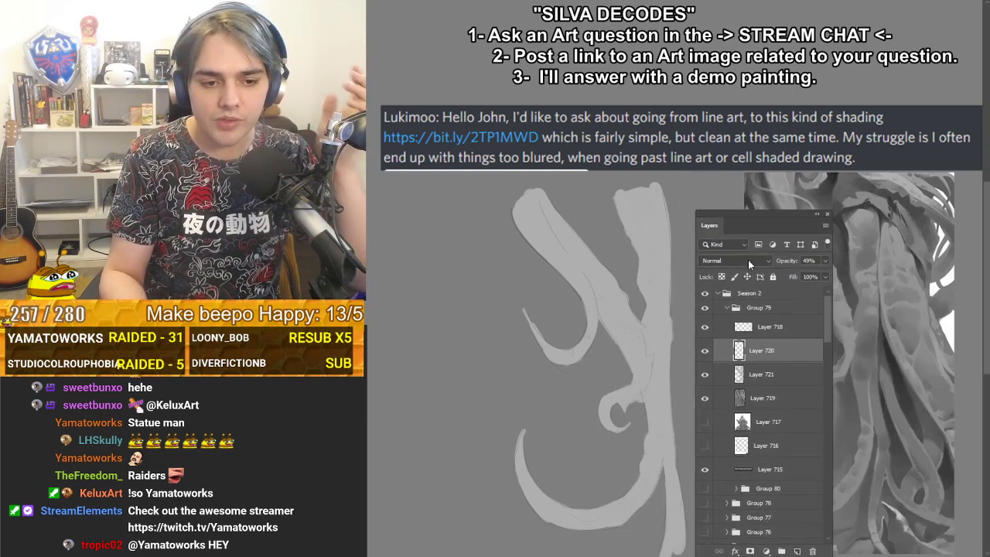
pyautogui.moveTo(791, 264); pyautogui.dragTo(786, 265)
pyautogui.moveTo(760, 224); pyautogui.dragTo(801, 229)
pyautogui.press('F7')
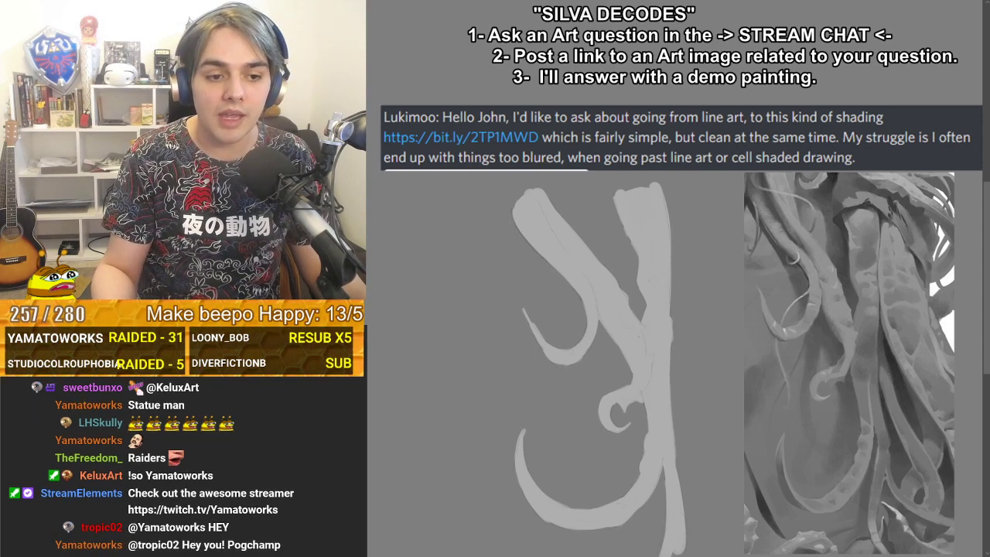
# - Clean up the flat grey silhouettes, trimming the tentacles' upper ends and reshaping the tip of the large lower hook
pyautogui.moveTo(617, 196)
pyautogui.mouseDown()
pyautogui.moveTo(646, 253)
pyautogui.moveTo(633, 209)
pyautogui.moveTo(619, 199)
pyautogui.moveTo(617, 218)
pyautogui.mouseUp()
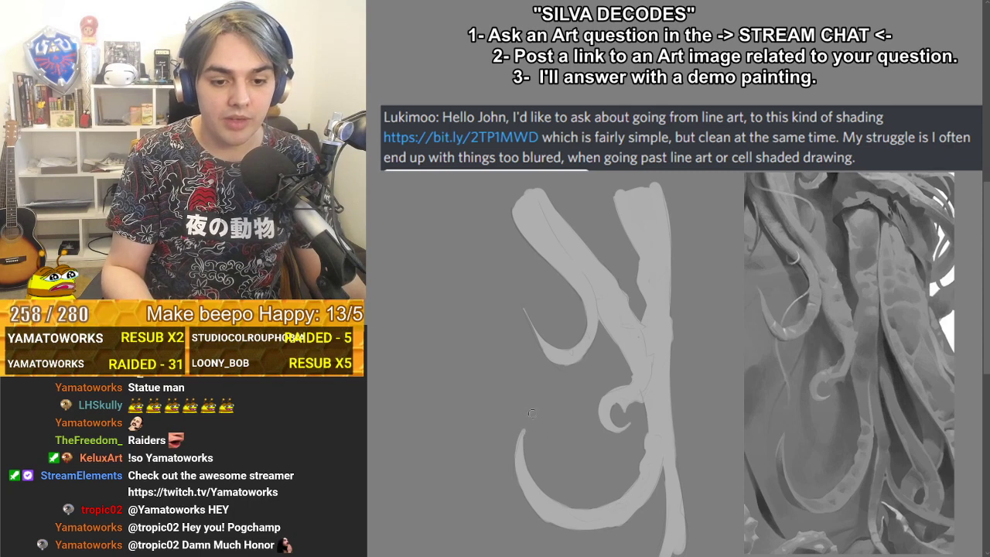
pyautogui.moveTo(526, 418); pyautogui.dragTo(532, 470)
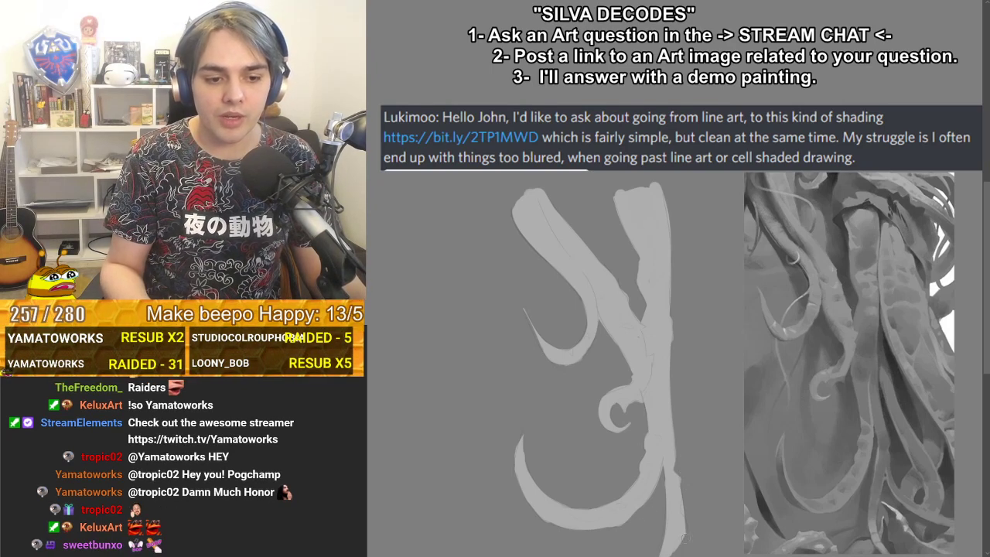
pyautogui.hotkey('ctrl', 'z')
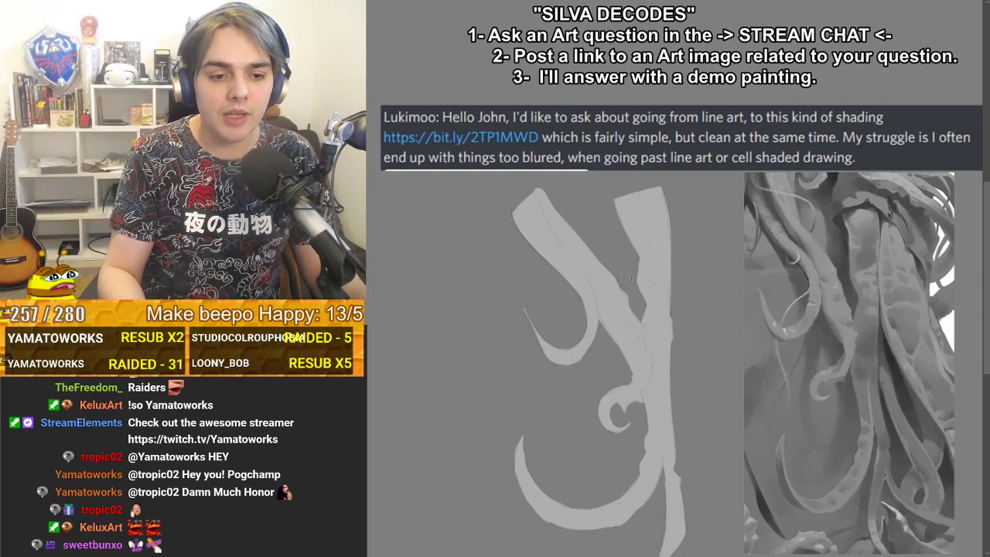
# - Choose the Soft Round Pressure Opacity brush preset for the current tool
pyautogui.rightClick(586, 280)
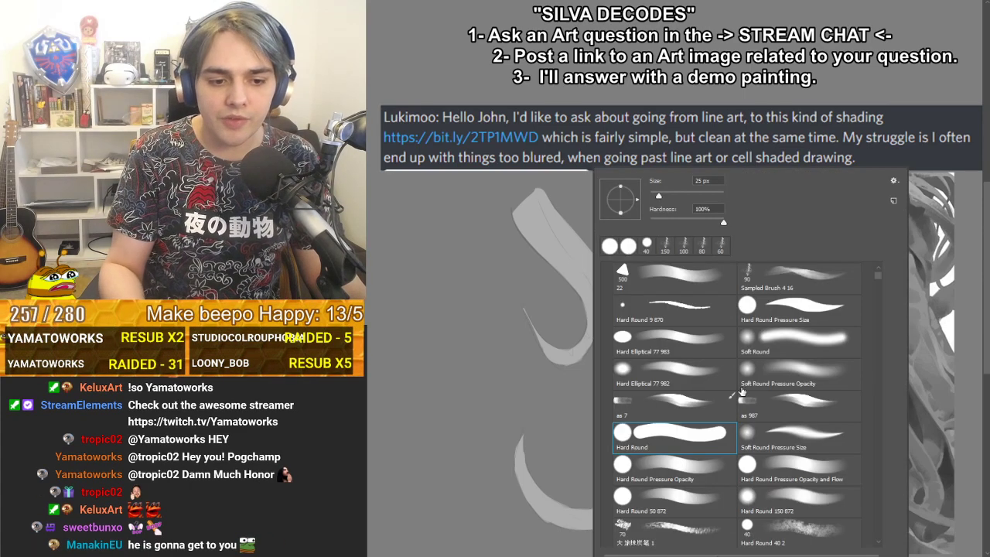
pyautogui.click(811, 370)
pyautogui.click(585, 277)
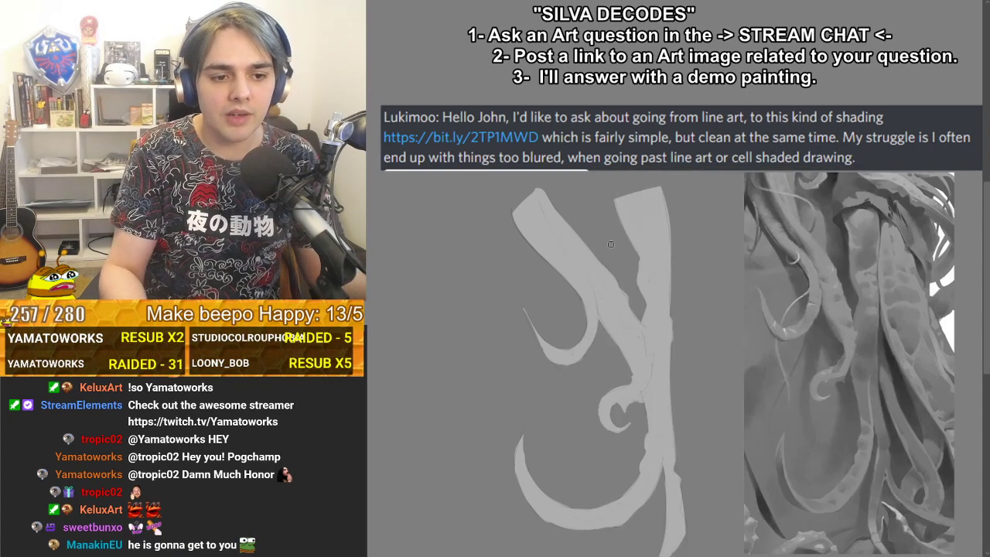
# - Fade the sketch line running down the middle of the first tentacle with a small soft brush
pyautogui.scroll(8, 610, 244)
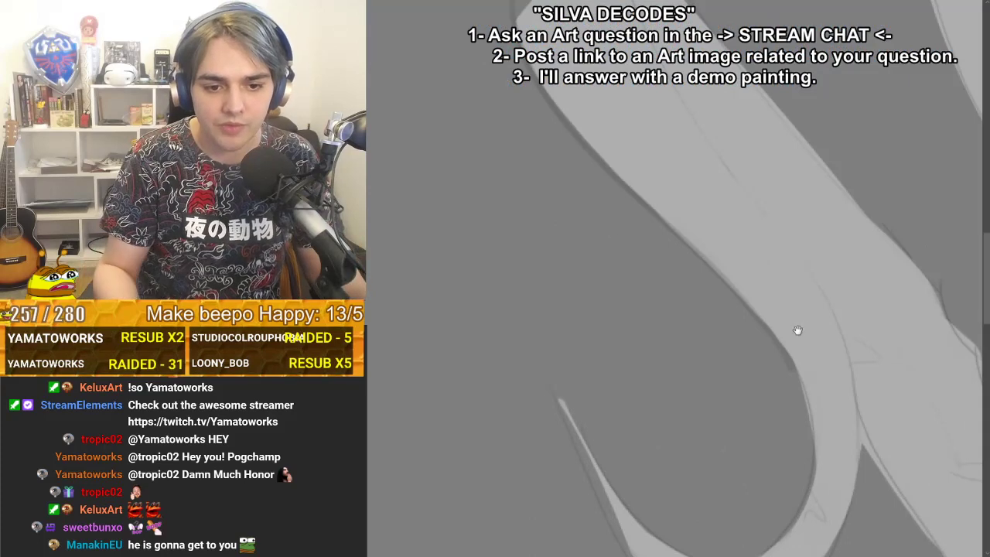
pyautogui.moveTo(797, 330)
pyautogui.mouseDown()
pyautogui.moveTo(663, 250)
pyautogui.moveTo(673, 265)
pyautogui.mouseUp()
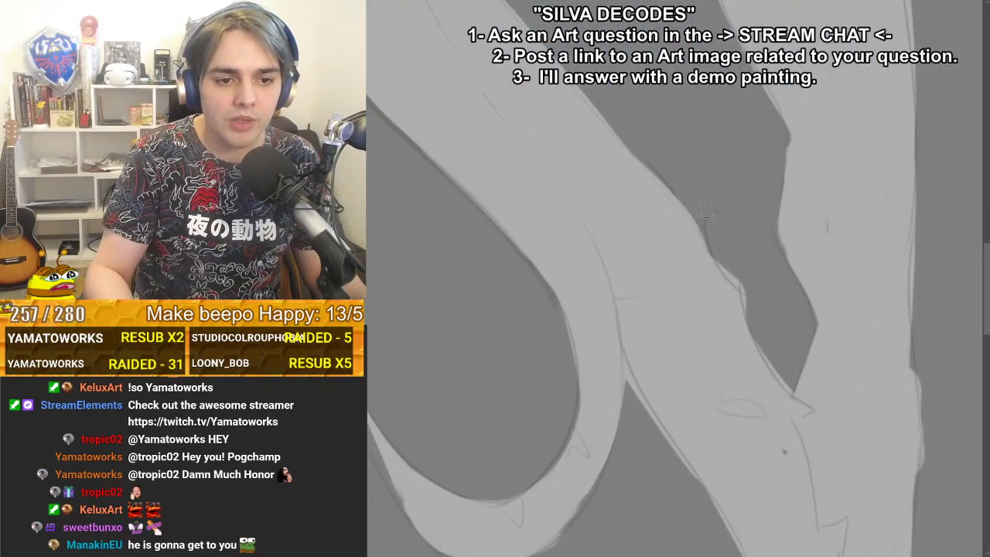
pyautogui.moveTo(702, 201)
pyautogui.mouseDown()
pyautogui.moveTo(593, 234)
pyautogui.moveTo(494, 78)
pyautogui.mouseUp()
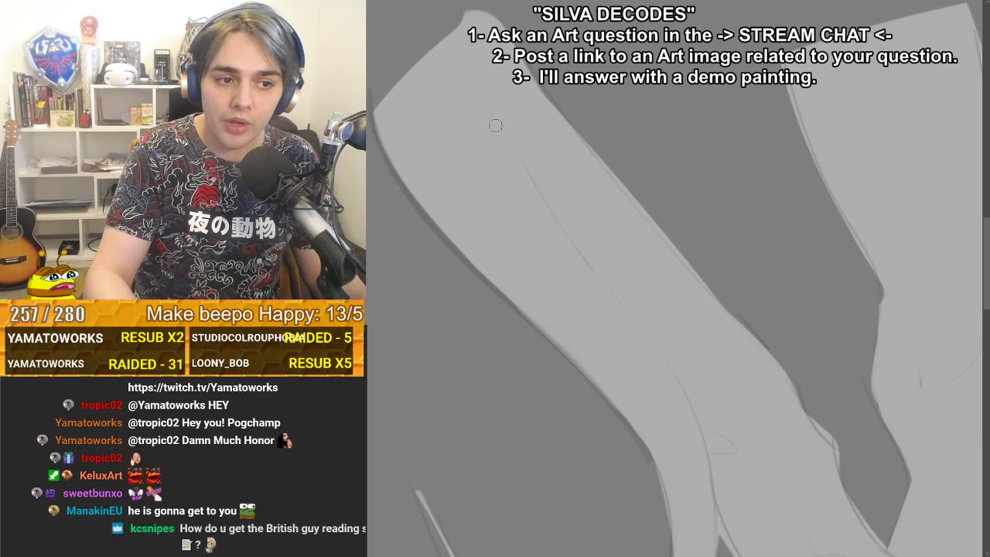
pyautogui.press(']')
pyautogui.press(']')
pyautogui.press(']')
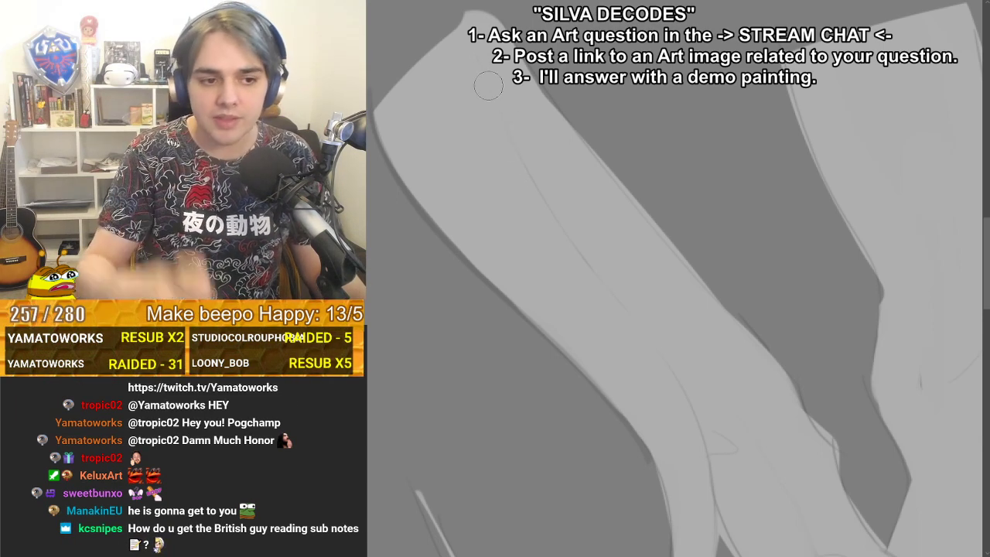
pyautogui.press('[')
pyautogui.press('[')
pyautogui.press('[')
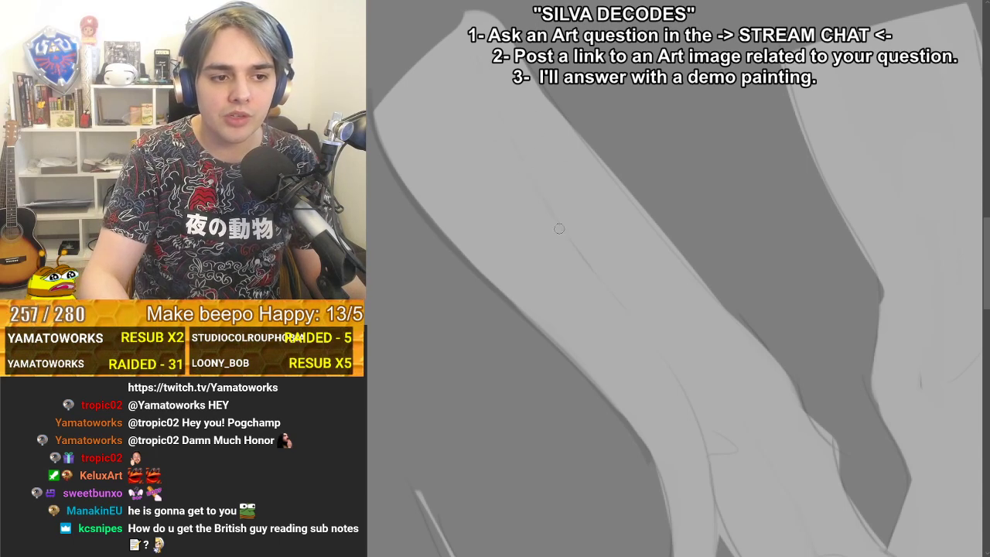
pyautogui.press(']')
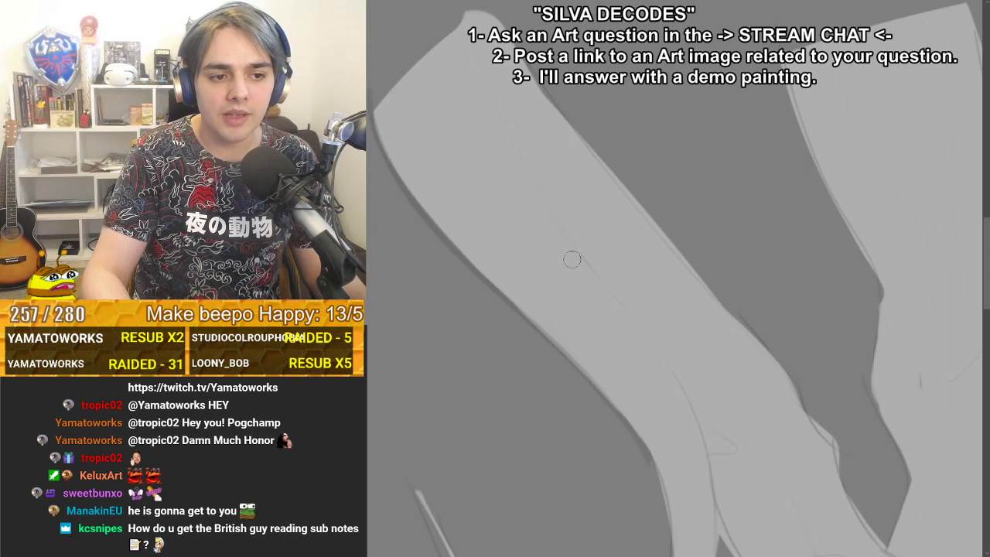
# - Try out dark test strokes in the gap inside the first tentacle's hook and undo the looped one
pyautogui.moveTo(623, 353)
pyautogui.mouseDown()
pyautogui.moveTo(645, 309)
pyautogui.moveTo(627, 252)
pyautogui.mouseUp()
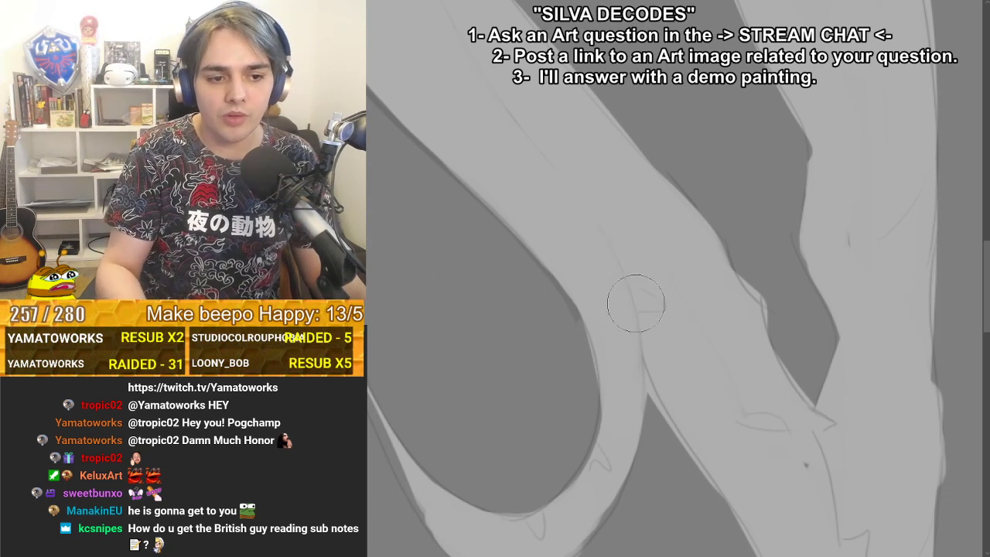
pyautogui.moveTo(481, 259)
pyautogui.mouseDown()
pyautogui.moveTo(485, 394)
pyautogui.moveTo(458, 425)
pyautogui.mouseUp()
pyautogui.hotkey('ctrl', 'z')
pyautogui.press('[')
pyautogui.moveTo(420, 211)
pyautogui.mouseDown()
pyautogui.moveTo(469, 490)
pyautogui.moveTo(391, 267)
pyautogui.mouseUp()
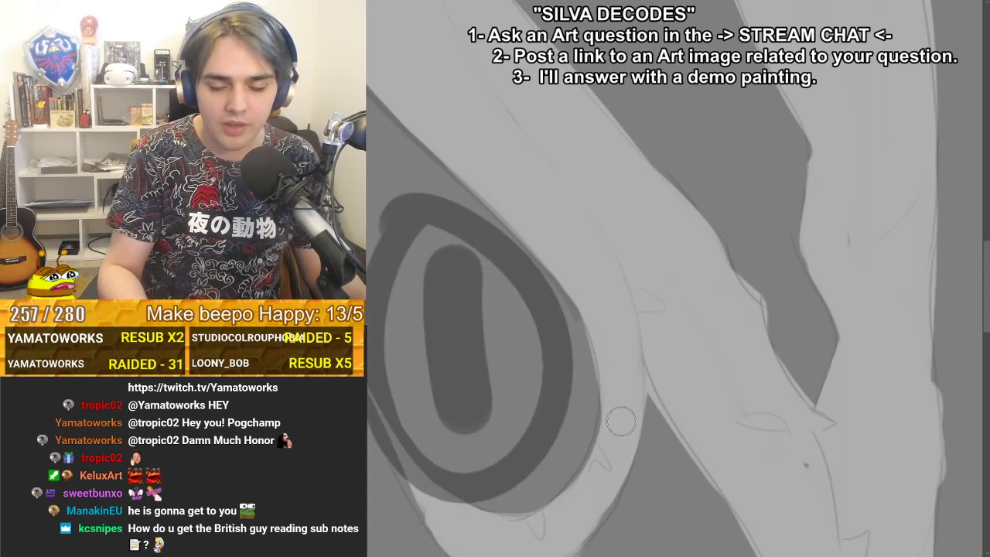
pyautogui.hotkey('ctrl', 'z')
# - Try fading one edge of the dark test stroke with a larger soft brush, and undo the test
pyautogui.press(']')
pyautogui.press(']')
pyautogui.press(']')
pyautogui.press(']')
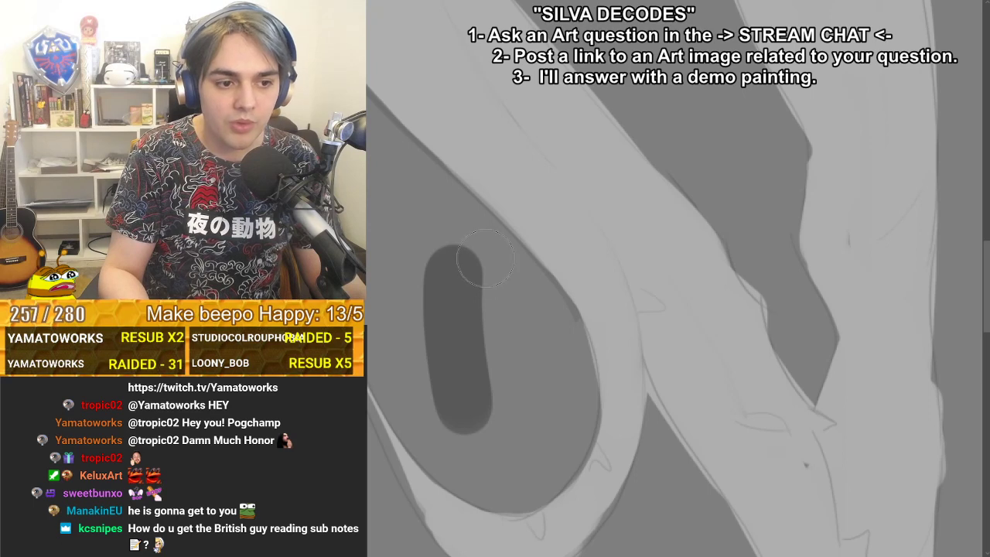
pyautogui.moveTo(482, 256)
pyautogui.mouseDown()
pyautogui.moveTo(472, 292)
pyautogui.moveTo(493, 404)
pyautogui.moveTo(487, 437)
pyautogui.mouseUp()
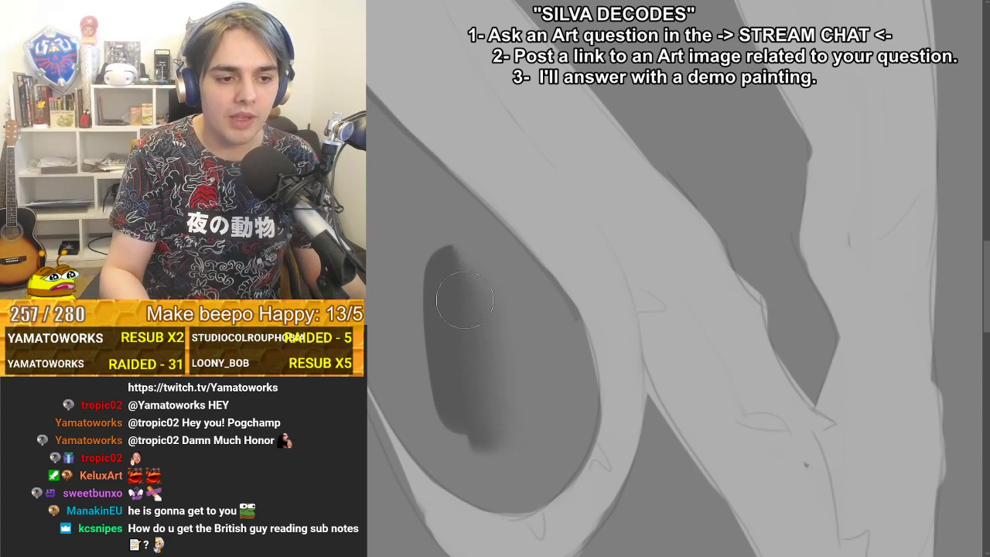
pyautogui.moveTo(474, 323)
pyautogui.mouseDown()
pyautogui.moveTo(488, 410)
pyautogui.moveTo(479, 259)
pyautogui.moveTo(480, 298)
pyautogui.mouseUp()
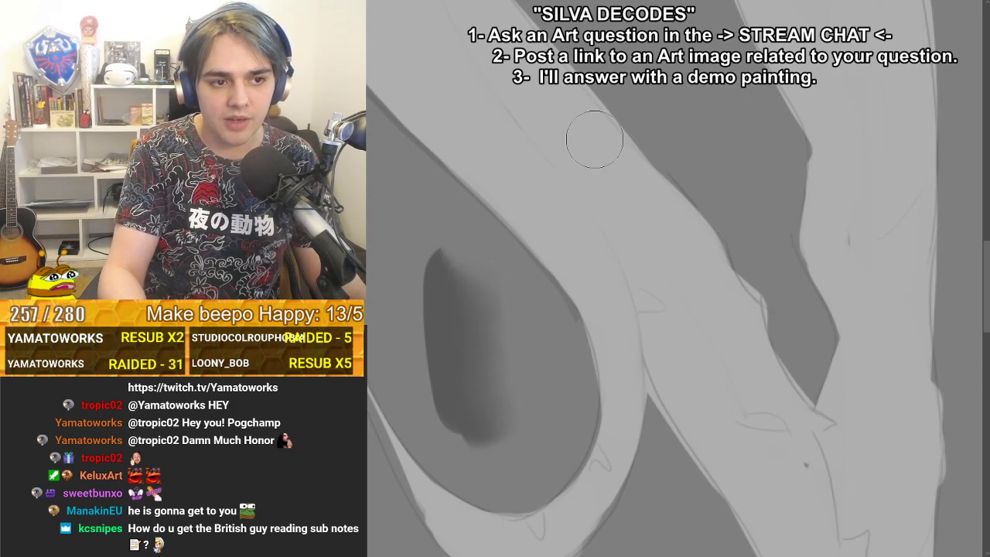
pyautogui.hotkey('ctrl', 'z')
pyautogui.hotkey('ctrl', 'z')
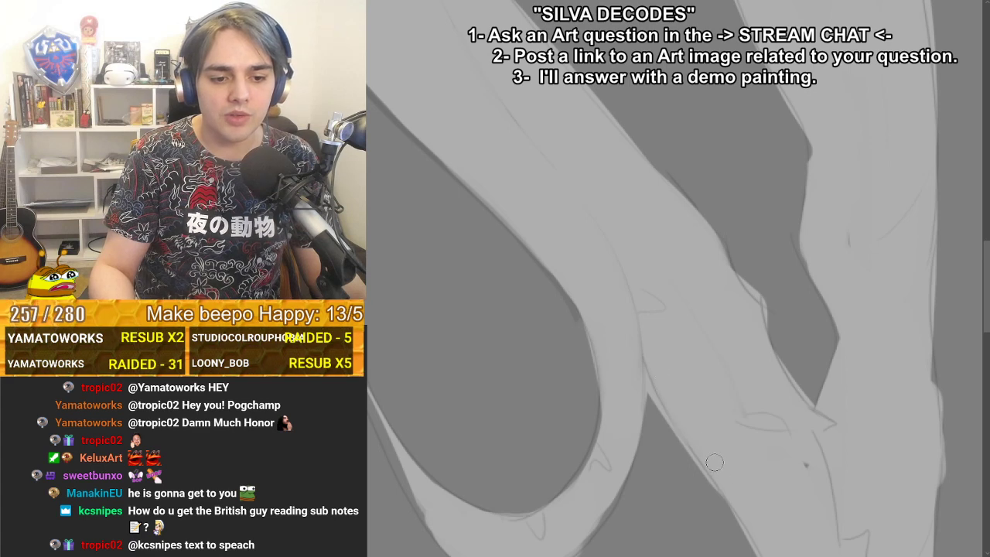
# - Fade the remaining interior sketch lines on the first and second tentacles
pyautogui.moveTo(710, 457)
pyautogui.mouseDown()
pyautogui.moveTo(683, 369)
pyautogui.moveTo(631, 285)
pyautogui.mouseUp()
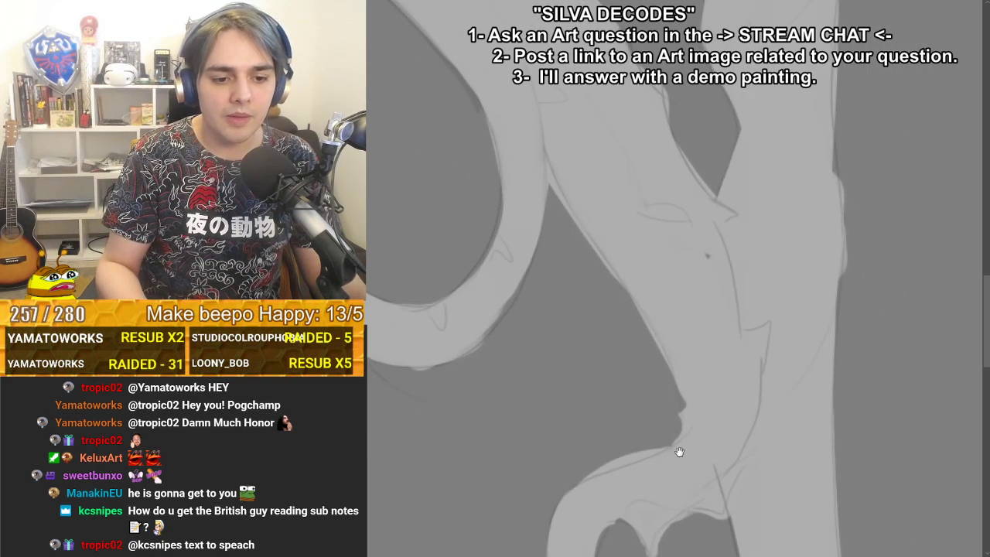
pyautogui.moveTo(680, 453); pyautogui.dragTo(759, 384)
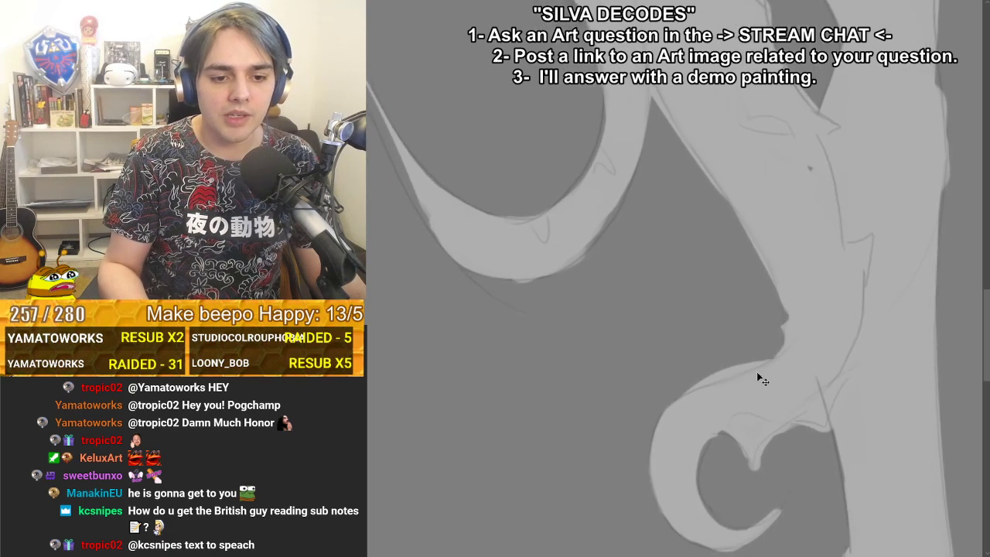
pyautogui.moveTo(698, 398)
pyautogui.mouseDown()
pyautogui.moveTo(663, 320)
pyautogui.moveTo(709, 236)
pyautogui.mouseUp()
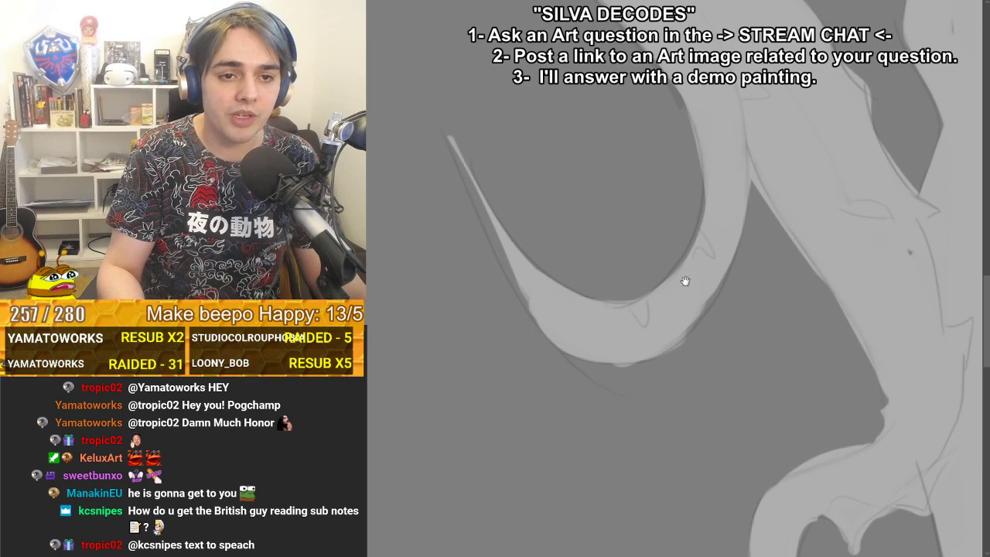
pyautogui.moveTo(685, 280); pyautogui.dragTo(654, 380)
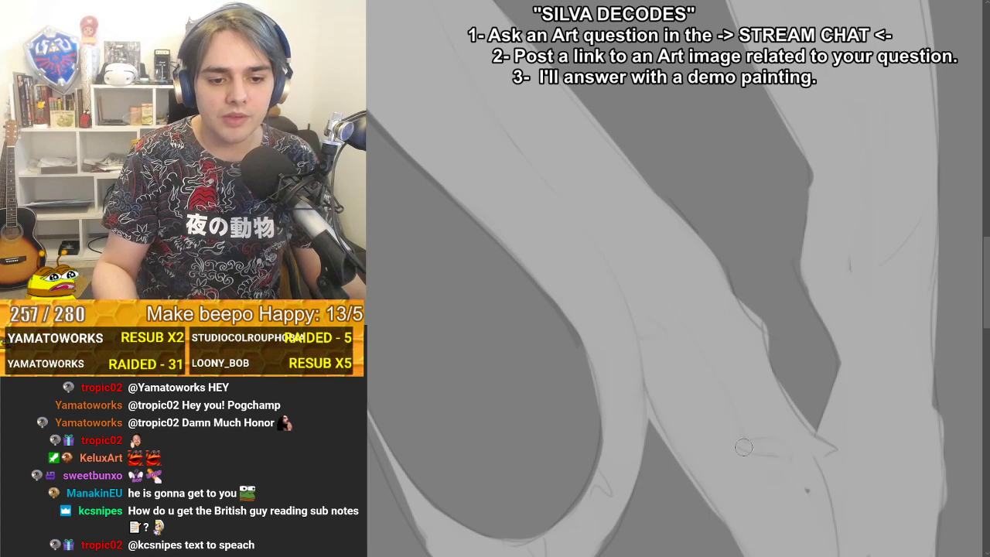
pyautogui.scroll(-2, 744, 390)
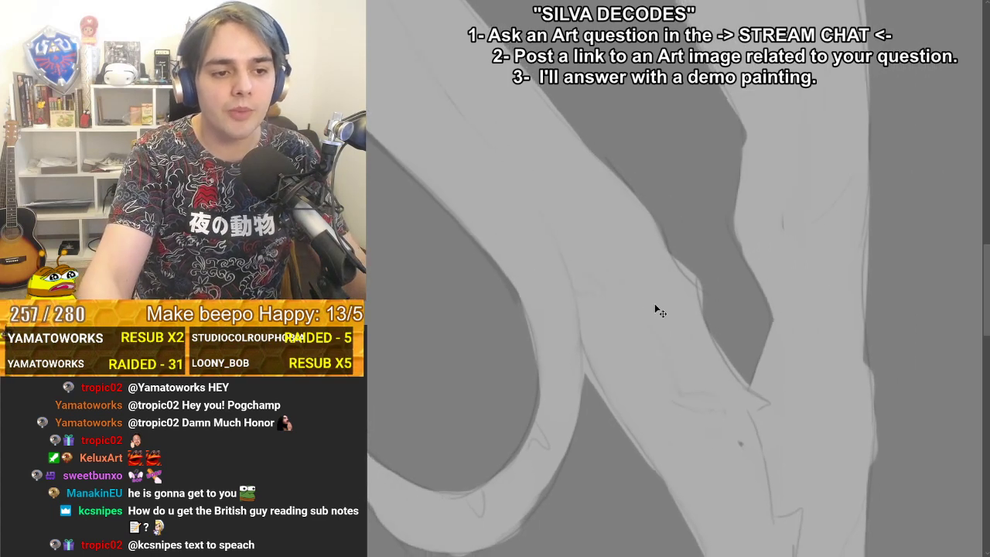
pyautogui.hotkey('alt', 'Tab')
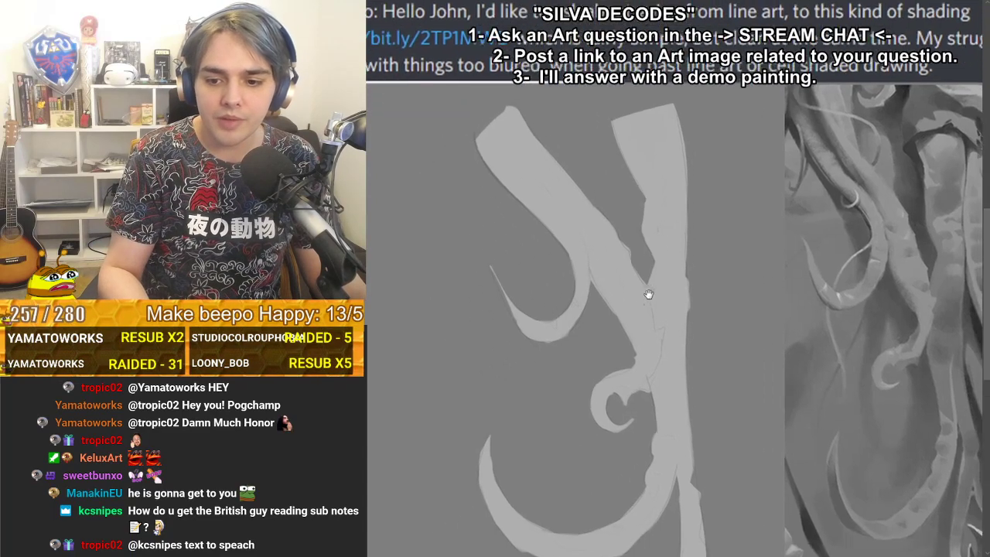
pyautogui.scroll(3, 648, 309)
pyautogui.scroll(-3, 647, 317)
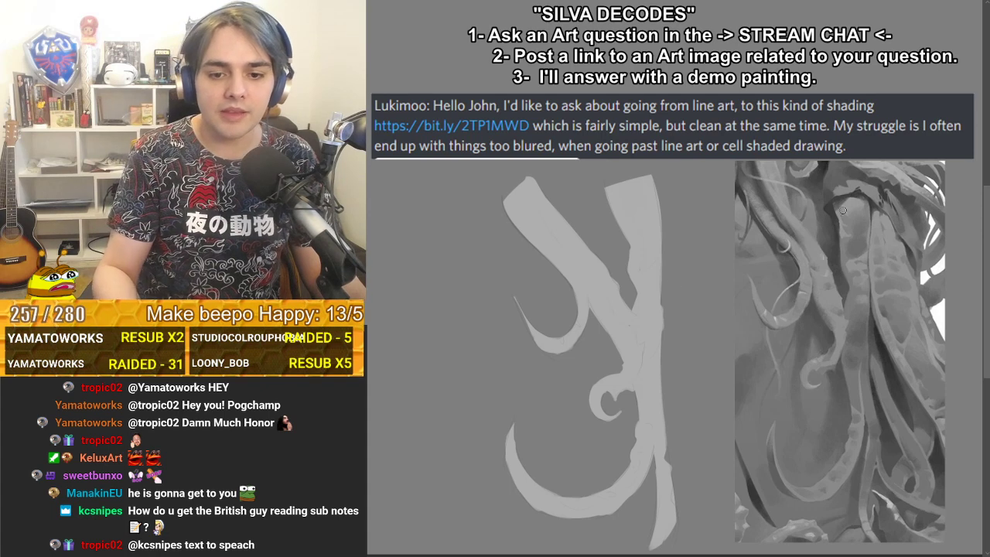
# - Try a stroke across the upper part of the vertical tentacle, undo it, and check the brush presets
pyautogui.moveTo(657, 251)
pyautogui.mouseDown()
pyautogui.moveTo(595, 296)
pyautogui.moveTo(642, 237)
pyautogui.moveTo(630, 305)
pyautogui.moveTo(611, 282)
pyautogui.mouseUp()
pyautogui.hotkey('ctrl', 'z')
pyautogui.hotkey('ctrl', 'z')
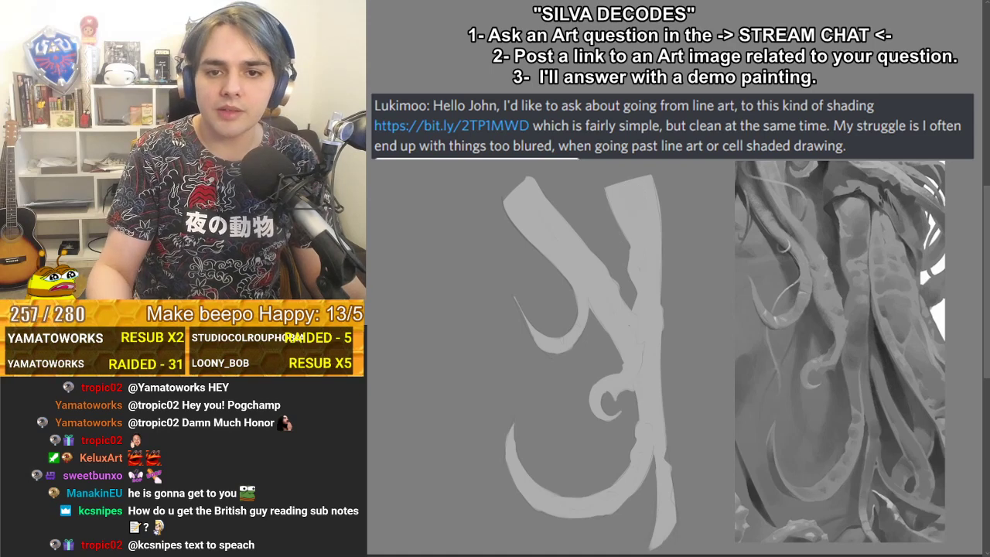
pyautogui.rightClick(629, 224)
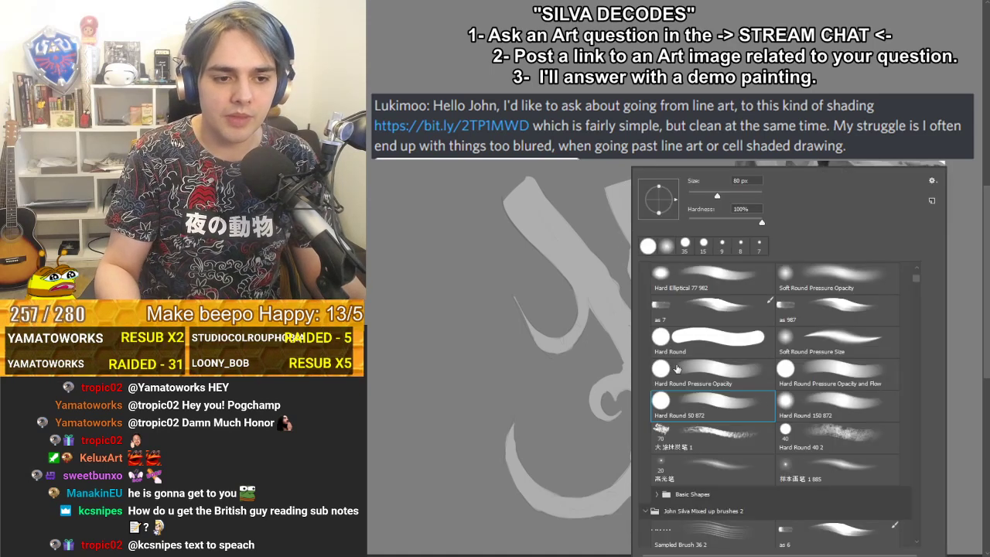
pyautogui.press('Escape')
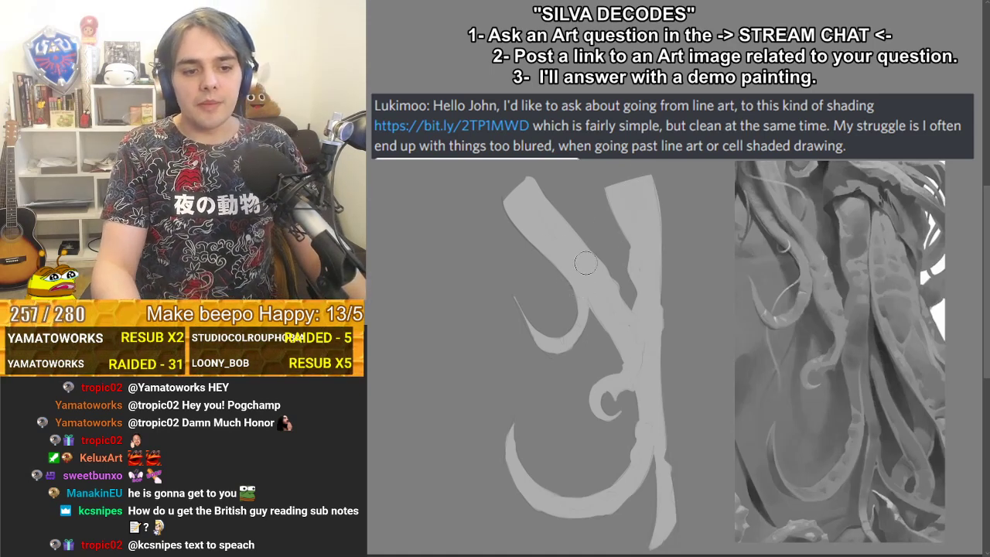
# - Shade the lower edge of the first tentacle with a soft, slightly darker grey down to where the hook branches off
pyautogui.moveTo(531, 207); pyautogui.dragTo(595, 304)
pyautogui.hotkey('ctrl', 'z')
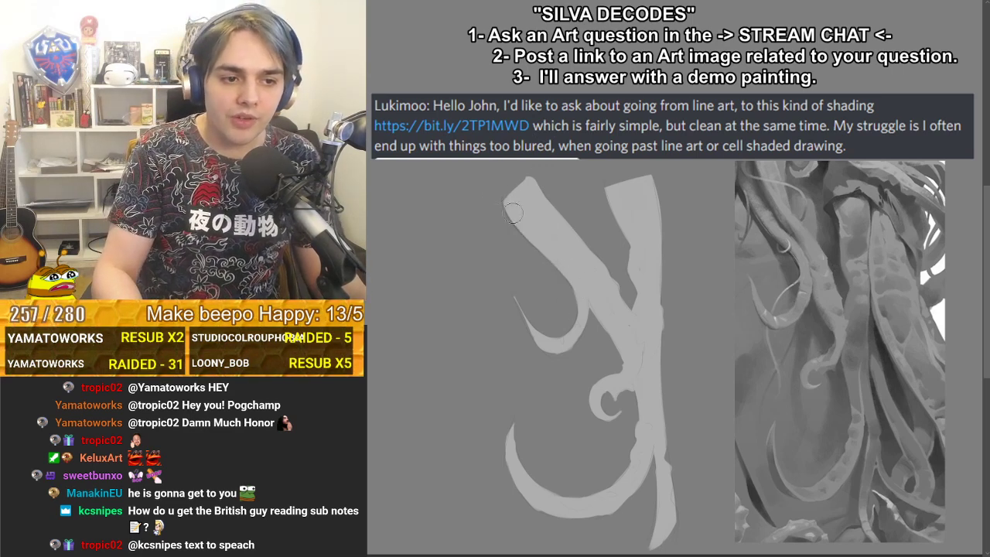
pyautogui.moveTo(548, 257); pyautogui.dragTo(573, 276)
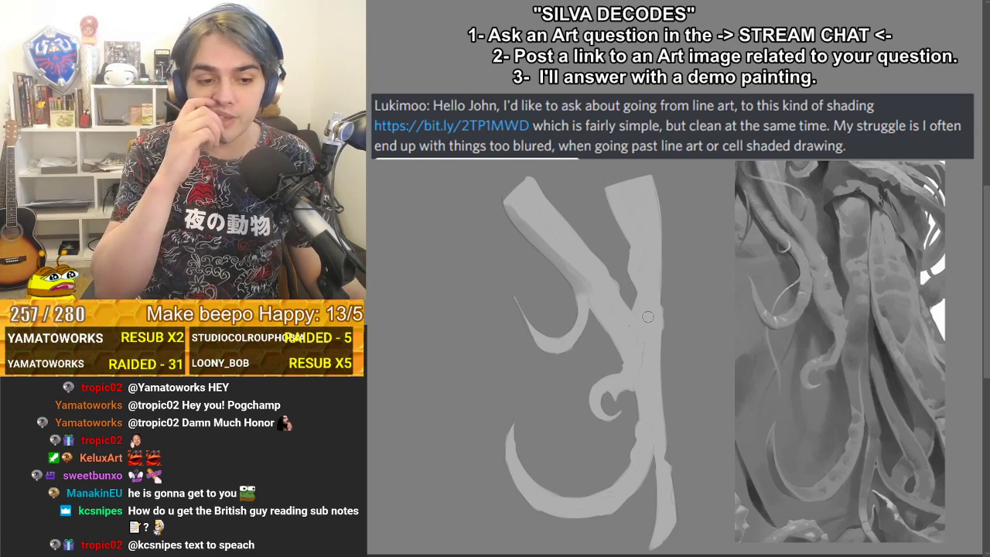
# - Choose the Hard Elliptical 77 982 brush preset, at 40 px with 50% hardness
pyautogui.rightClick(635, 271)
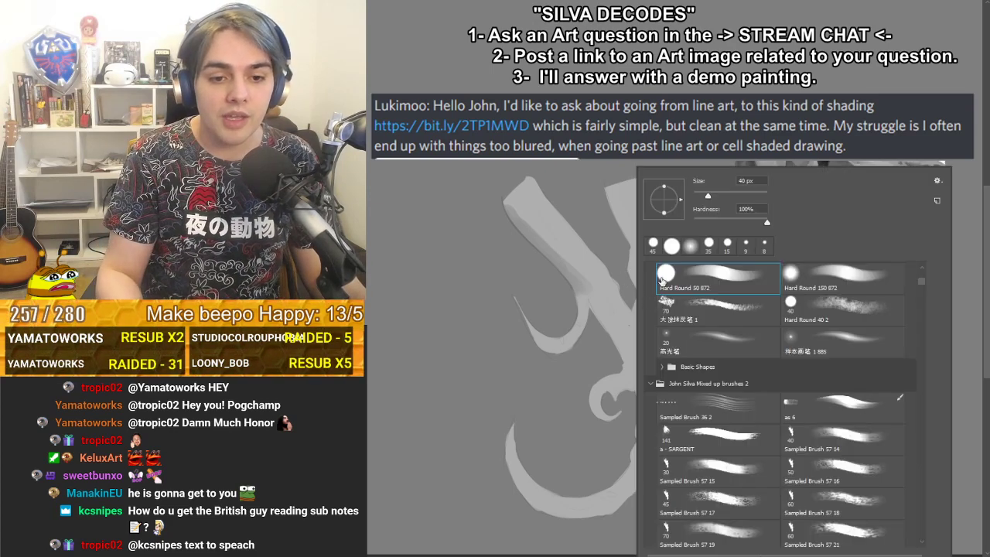
pyautogui.moveTo(921, 281); pyautogui.dragTo(921, 277)
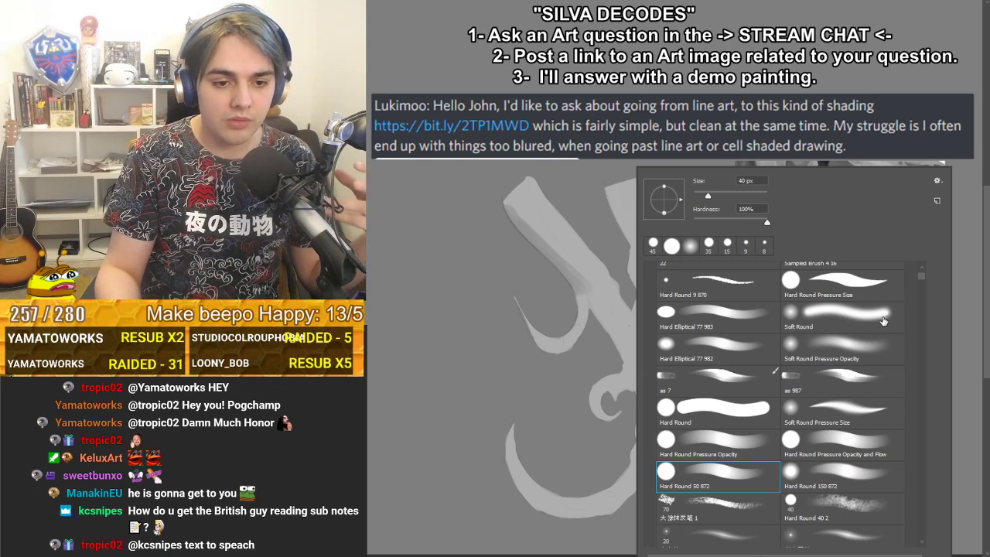
pyautogui.click(745, 346)
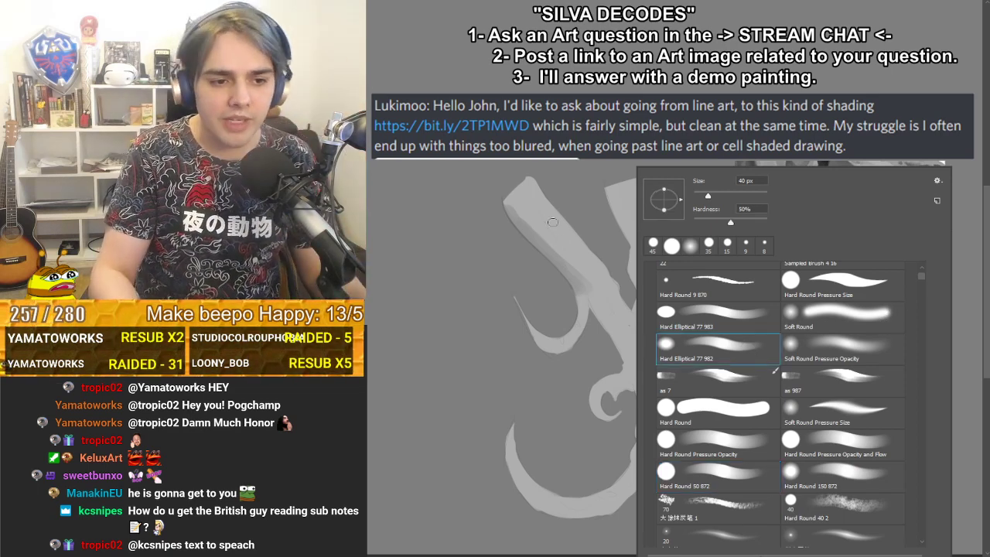
# - Shade the upper part of the first tentacle with broader grey strokes, enlarging the Hard Elliptical 77 982 brush to 90 px
pyautogui.moveTo(516, 207); pyautogui.dragTo(576, 276)
pyautogui.hotkey('ctrl', 'z')
pyautogui.press(']')
pyautogui.press(']')
pyautogui.press(']')
pyautogui.press(']')
pyautogui.press(']')
pyautogui.press(']')
pyautogui.moveTo(517, 211); pyautogui.dragTo(569, 252)
# - Choose the Soft Round Pressure Opacity brush preset and blend the shading along the length of the first tentacle
pyautogui.rightClick(588, 297)
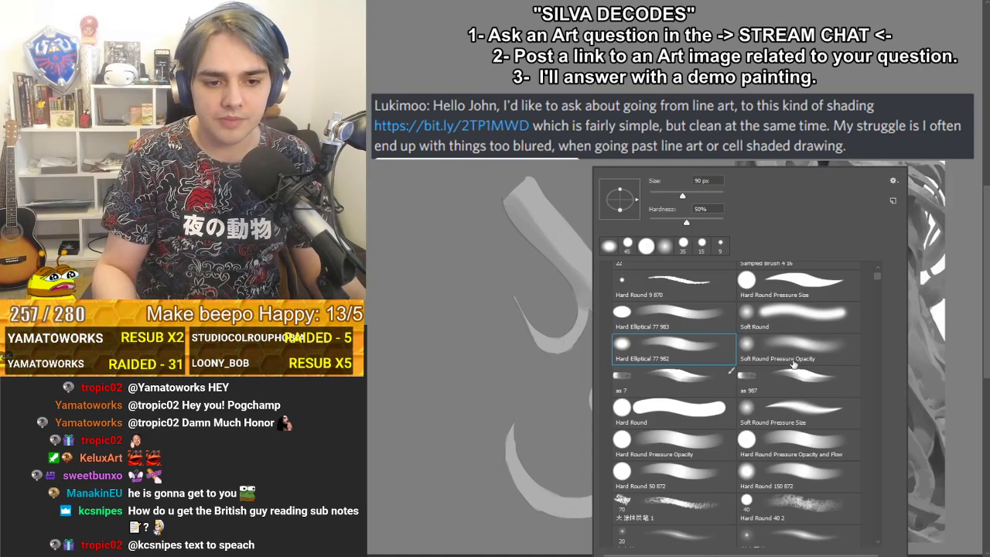
pyautogui.click(793, 359)
pyautogui.press('Return')
pyautogui.moveTo(532, 216); pyautogui.dragTo(642, 340)
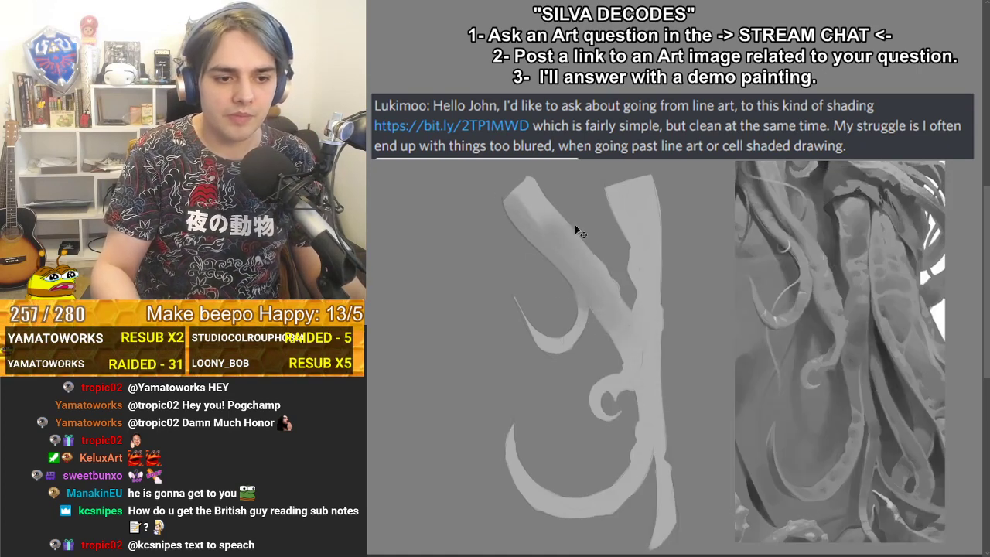
pyautogui.moveTo(526, 205)
pyautogui.mouseDown()
pyautogui.moveTo(573, 264)
pyautogui.moveTo(653, 426)
pyautogui.mouseUp()
pyautogui.moveTo(618, 255); pyautogui.dragTo(596, 286)
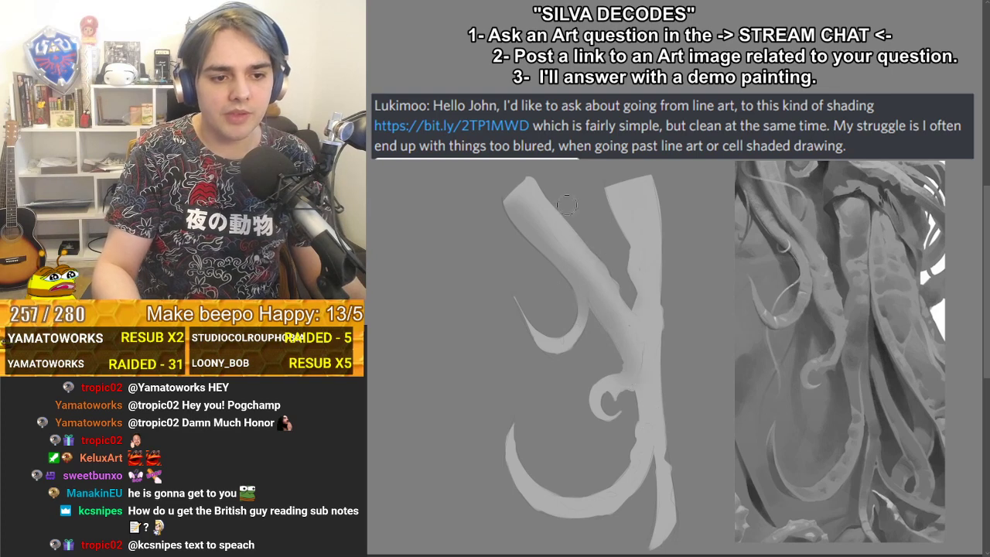
# - Softly shade the upper edge of the first tentacle and darken the upper part of the vertical tentacle
pyautogui.moveTo(566, 204); pyautogui.dragTo(600, 278)
pyautogui.moveTo(650, 209); pyautogui.dragTo(654, 263)
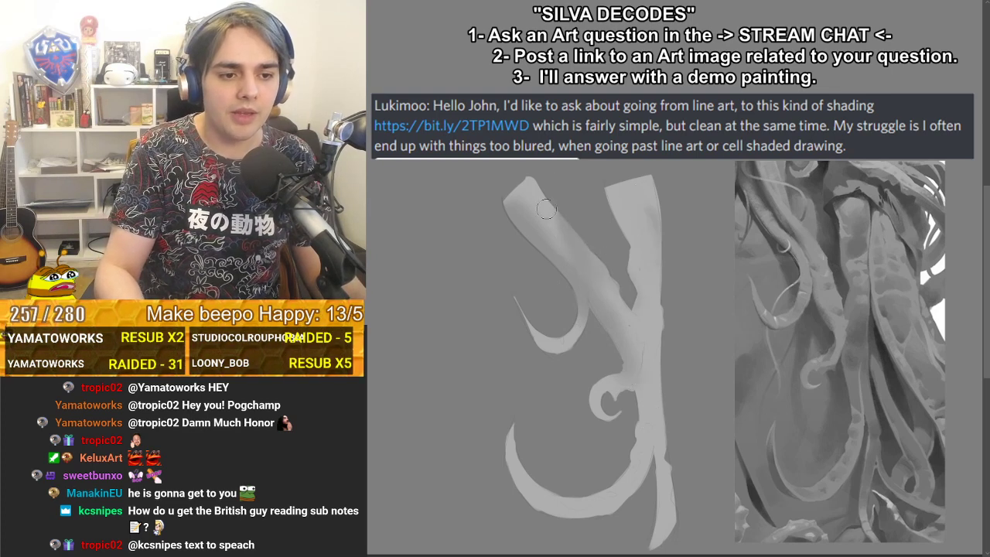
pyautogui.moveTo(546, 208)
pyautogui.mouseDown()
pyautogui.moveTo(550, 238)
pyautogui.moveTo(590, 269)
pyautogui.moveTo(618, 317)
pyautogui.mouseUp()
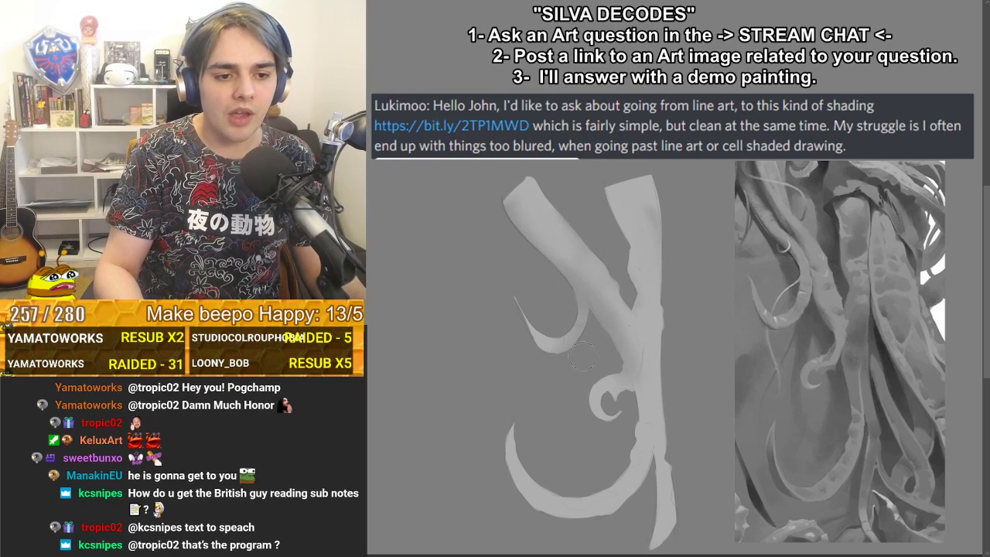
pyautogui.moveTo(619, 385)
pyautogui.mouseDown()
pyautogui.moveTo(653, 443)
pyautogui.moveTo(671, 415)
pyautogui.moveTo(659, 384)
pyautogui.moveTo(664, 255)
pyautogui.moveTo(669, 372)
pyautogui.moveTo(667, 270)
pyautogui.moveTo(666, 302)
pyautogui.moveTo(628, 235)
pyautogui.moveTo(647, 311)
pyautogui.moveTo(610, 203)
pyautogui.moveTo(636, 308)
pyautogui.moveTo(627, 217)
pyautogui.moveTo(739, 156)
pyautogui.moveTo(672, 207)
pyautogui.moveTo(654, 174)
pyautogui.moveTo(681, 172)
pyautogui.moveTo(608, 205)
pyautogui.moveTo(659, 236)
pyautogui.moveTo(658, 173)
pyautogui.mouseUp()
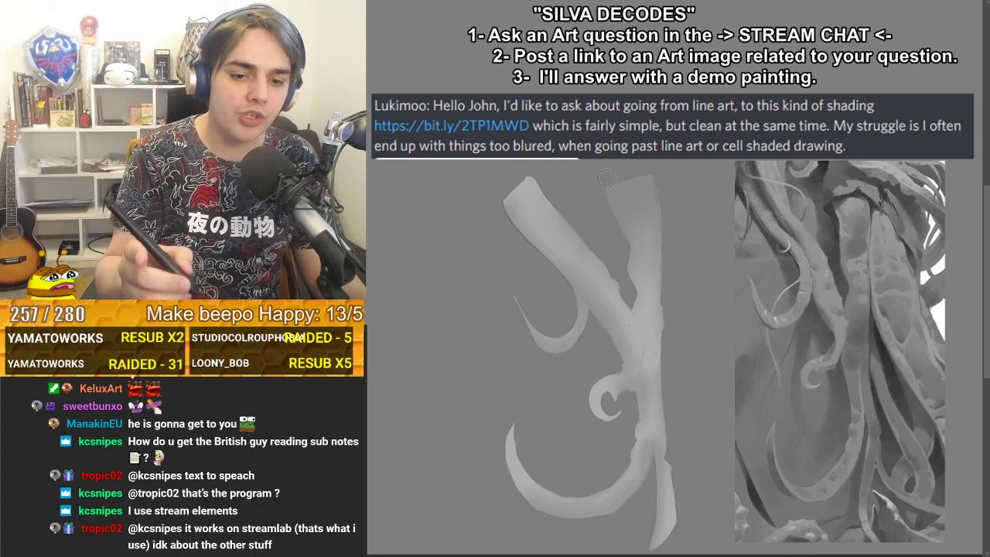
# - Try hard-edged shading on the vertical tentacle at 80 px and 100% hardness, and return to the Soft Round Pressure Opacity preset
pyautogui.rightClick(654, 170)
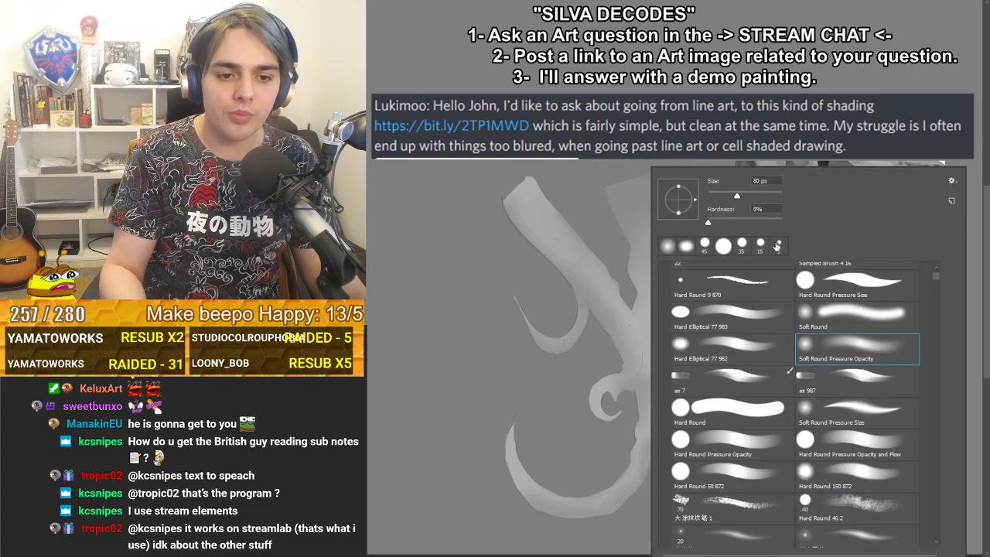
pyautogui.moveTo(755, 227); pyautogui.dragTo(782, 223)
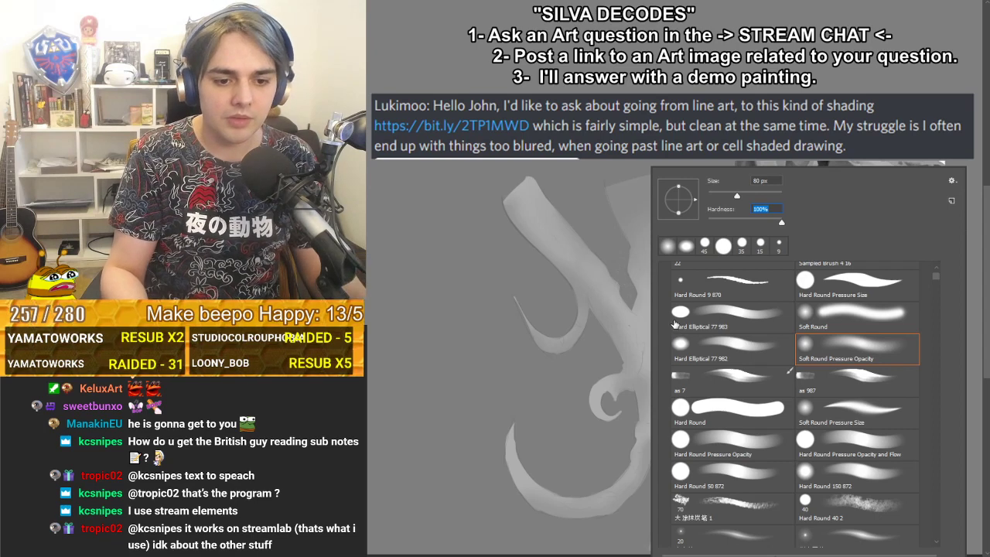
pyautogui.click(630, 217)
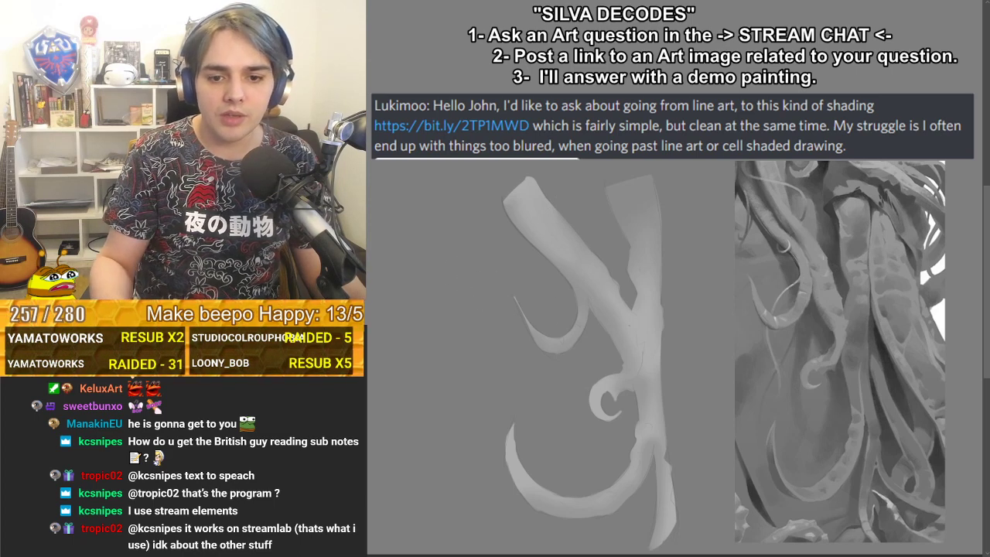
pyautogui.rightClick(568, 285)
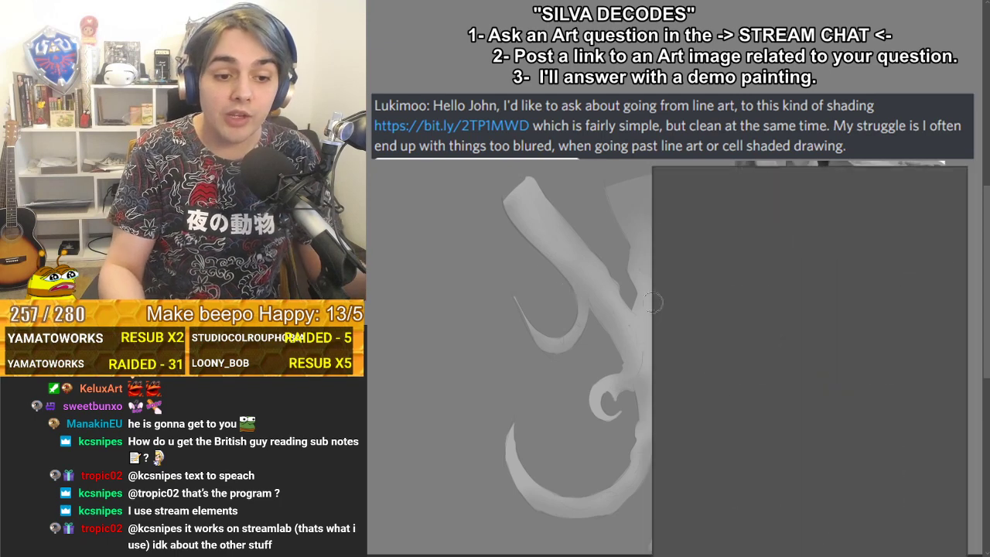
pyautogui.click(610, 304)
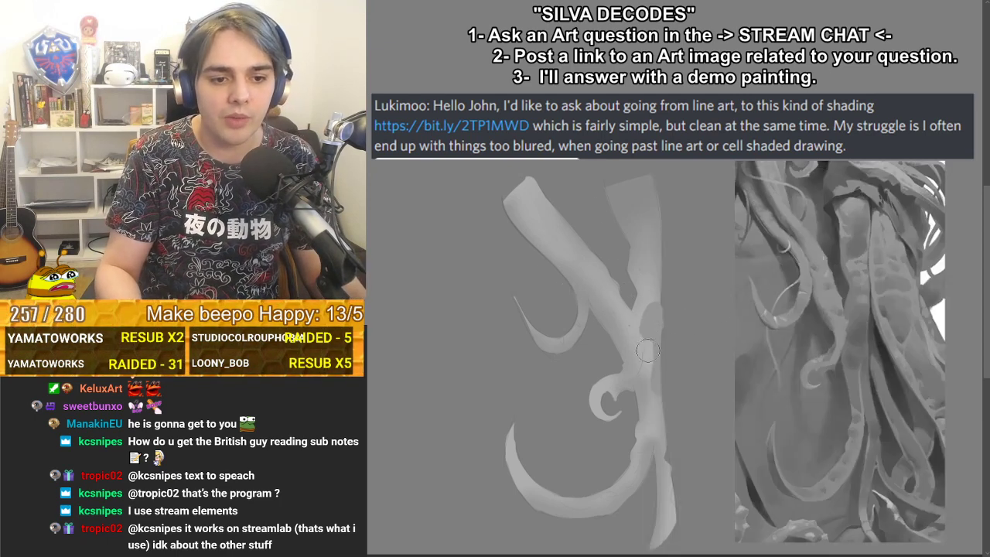
pyautogui.rightClick(649, 310)
pyautogui.doubleClick(843, 341)
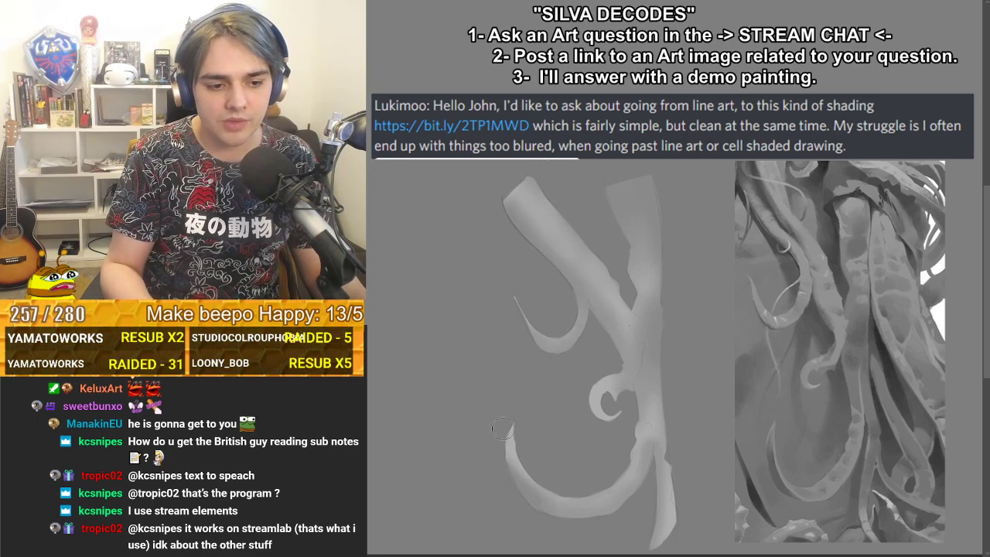
# - Softly shade the large lower curved tentacle, trying and undoing strokes along the lower end of the vertical tentacle
pyautogui.moveTo(539, 493)
pyautogui.mouseDown()
pyautogui.moveTo(653, 500)
pyautogui.moveTo(664, 470)
pyautogui.mouseUp()
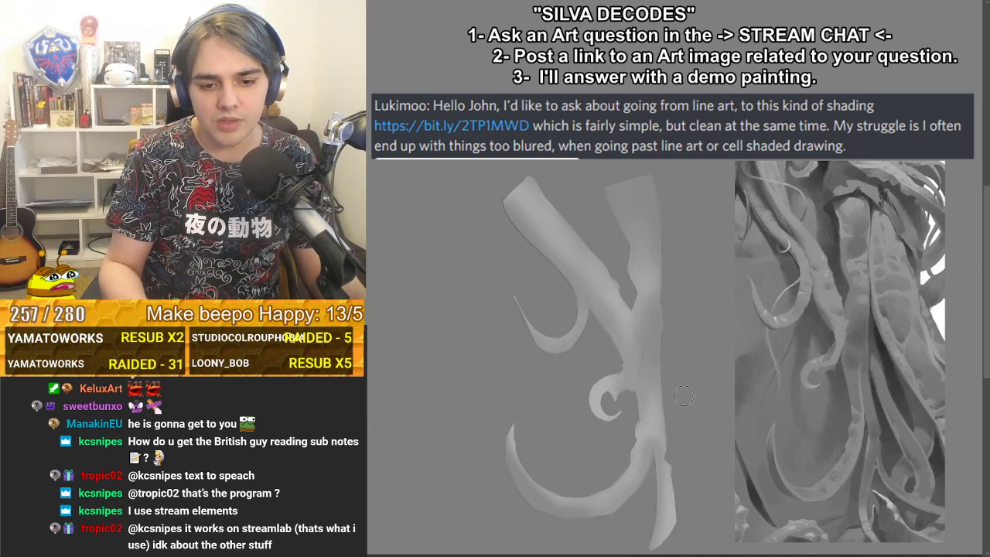
pyautogui.moveTo(679, 393); pyautogui.dragTo(660, 481)
pyautogui.hotkey('ctrl', 'z')
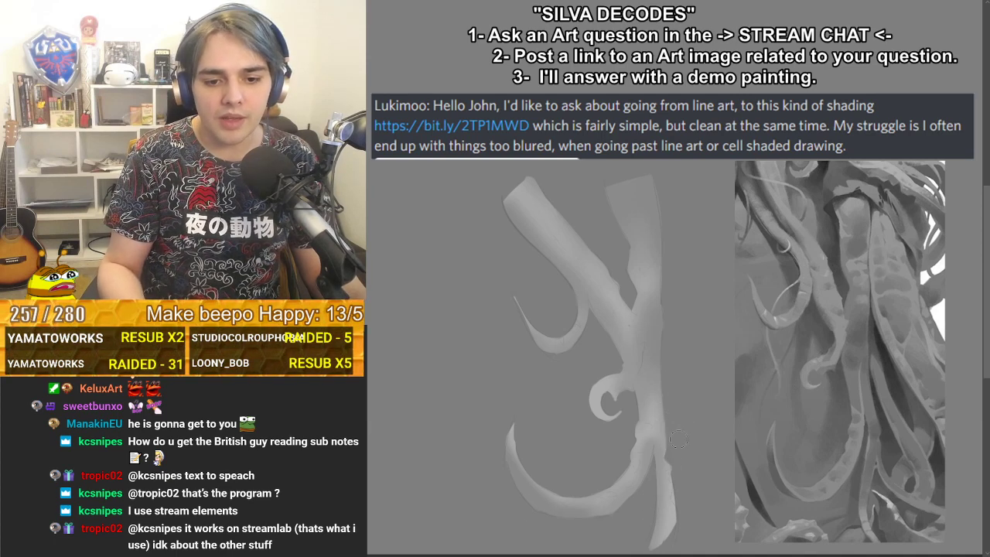
pyautogui.moveTo(662, 426)
pyautogui.mouseDown()
pyautogui.moveTo(671, 471)
pyautogui.moveTo(672, 382)
pyautogui.moveTo(658, 510)
pyautogui.moveTo(684, 372)
pyautogui.moveTo(669, 462)
pyautogui.moveTo(663, 380)
pyautogui.mouseUp()
pyautogui.hotkey('ctrl', 'z')
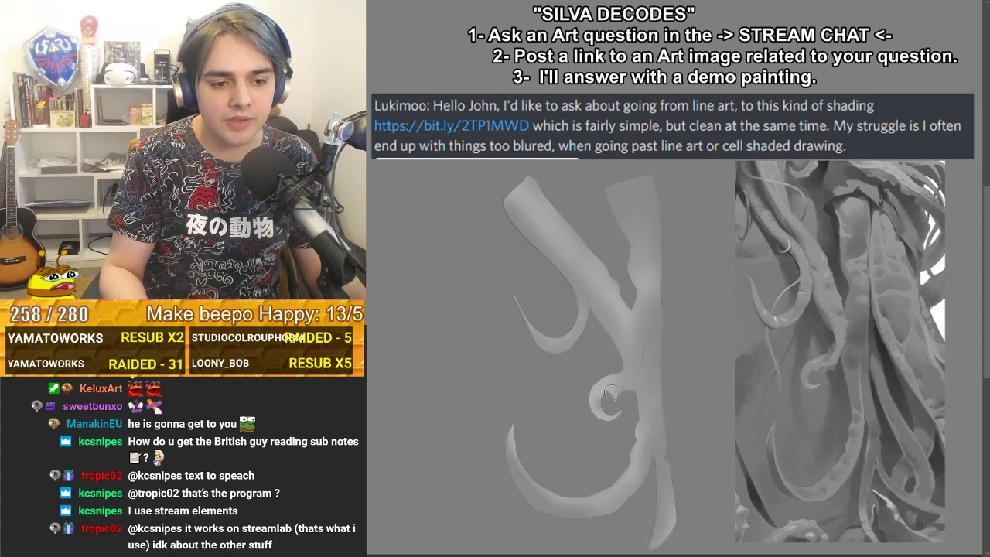
# - Choose the Hard Elliptical 77 983 brush preset and try a flat hard-edged stroke on the upper first tentacle
pyautogui.rightClick(621, 249)
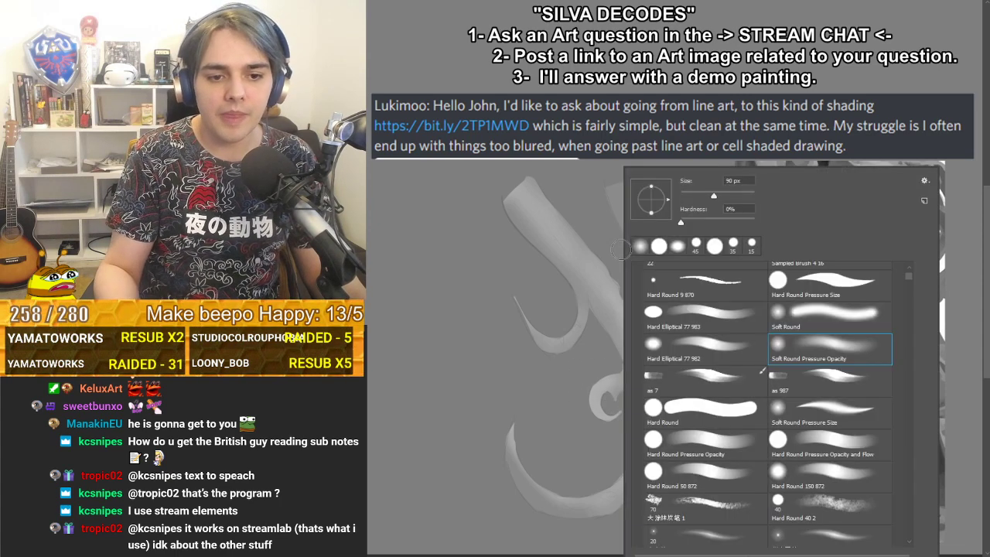
pyautogui.doubleClick(719, 315)
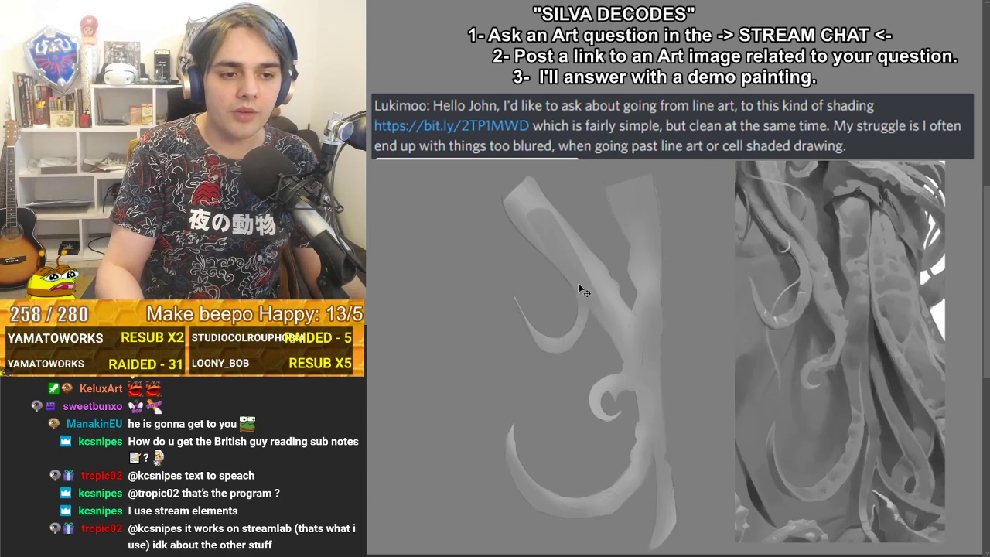
pyautogui.moveTo(524, 208)
pyautogui.mouseDown()
pyautogui.moveTo(552, 250)
pyautogui.moveTo(594, 267)
pyautogui.moveTo(536, 200)
pyautogui.moveTo(576, 266)
pyautogui.moveTo(532, 204)
pyautogui.moveTo(536, 224)
pyautogui.moveTo(593, 292)
pyautogui.moveTo(583, 263)
pyautogui.moveTo(629, 346)
pyautogui.moveTo(583, 250)
pyautogui.moveTo(555, 235)
pyautogui.moveTo(550, 218)
pyautogui.moveTo(541, 244)
pyautogui.mouseUp()
# - Try light hard-edged strokes from the first tentacle down to the small curl, undoing each attempt
pyautogui.moveTo(649, 260); pyautogui.dragTo(622, 378)
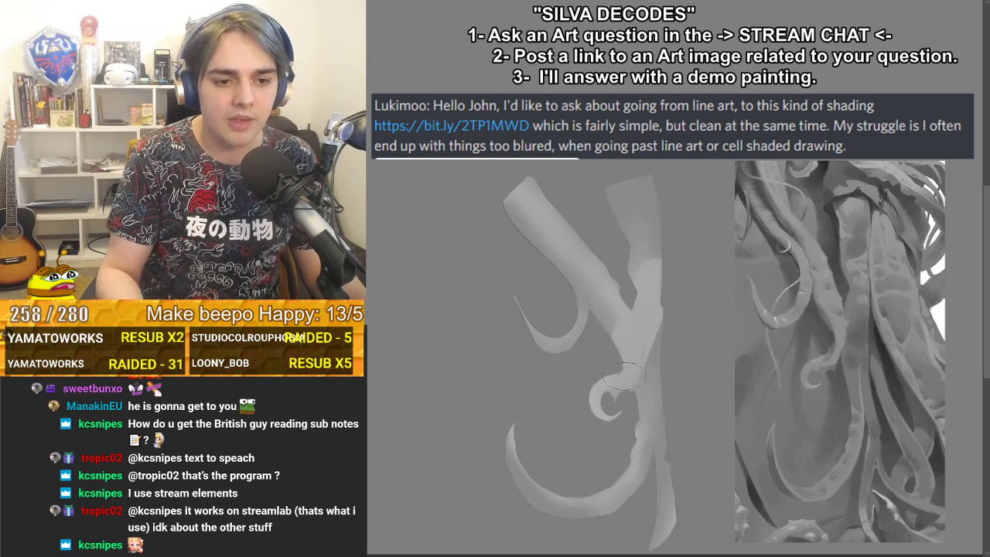
pyautogui.hotkey('ctrl', 'z')
pyautogui.moveTo(560, 232); pyautogui.dragTo(622, 383)
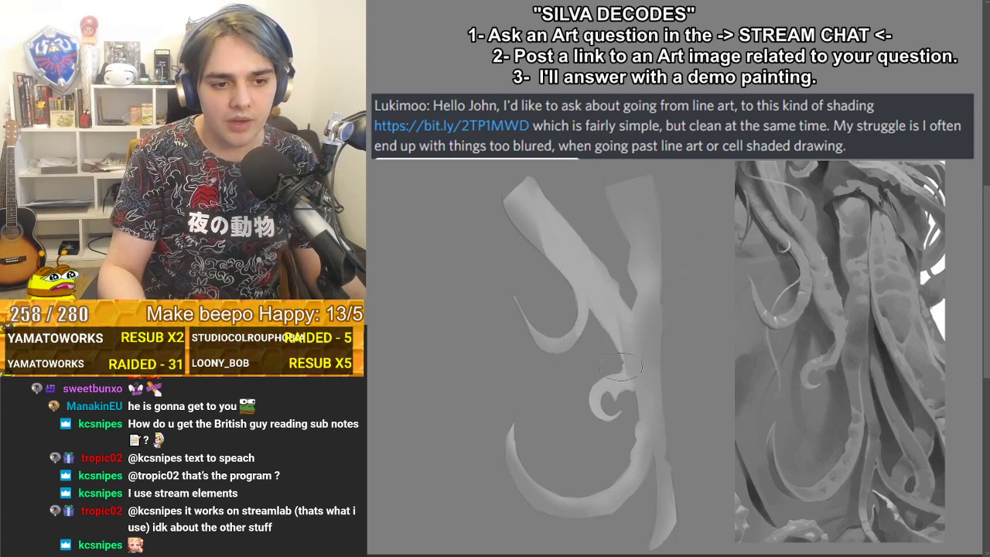
pyautogui.hotkey('ctrl', 'z')
pyautogui.moveTo(588, 236); pyautogui.dragTo(582, 297)
pyautogui.hotkey('ctrl', 'z')
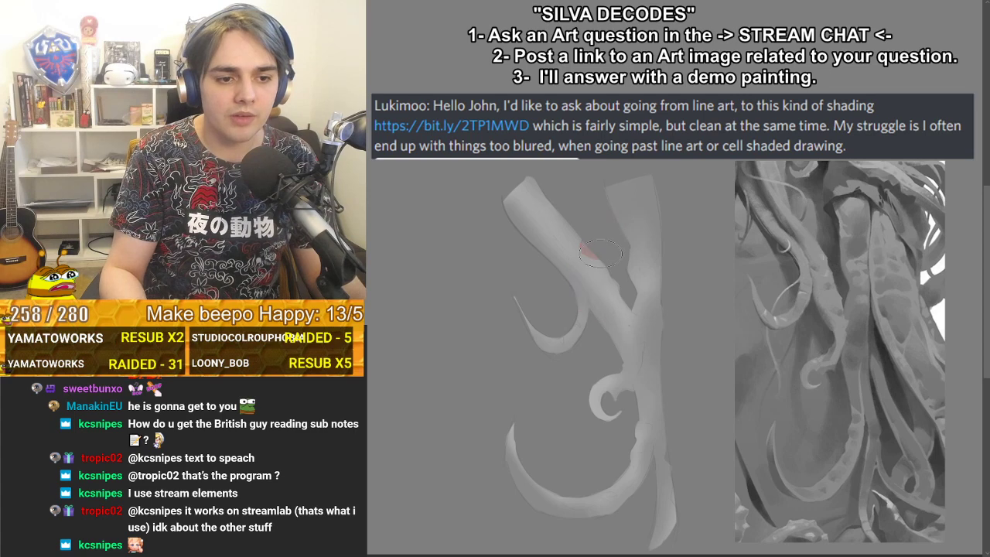
# - Mark over the first tentacle, its hook and the small curl in Quick Mask mode, and leave the mask mode
pyautogui.moveTo(591, 244)
pyautogui.mouseDown()
pyautogui.moveTo(610, 303)
pyautogui.moveTo(564, 352)
pyautogui.mouseUp()
pyautogui.moveTo(601, 382); pyautogui.dragTo(594, 414)
pyautogui.moveTo(621, 253); pyautogui.dragTo(603, 414)
pyautogui.press('q')
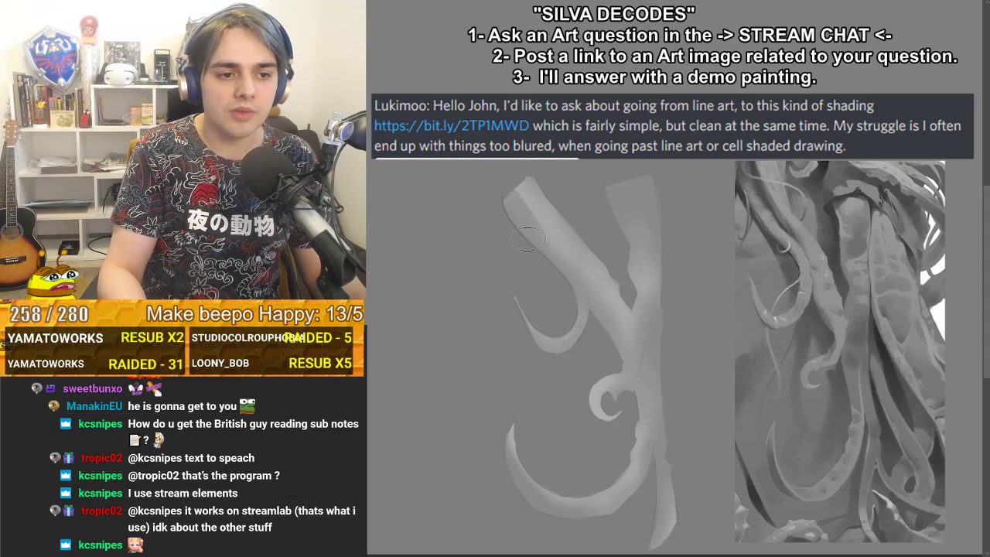
# - Adjust the brush size and paint a lighter plane along the first tentacle, keeping its lower edge darker
pyautogui.press(']')
pyautogui.press(']')
pyautogui.press(']')
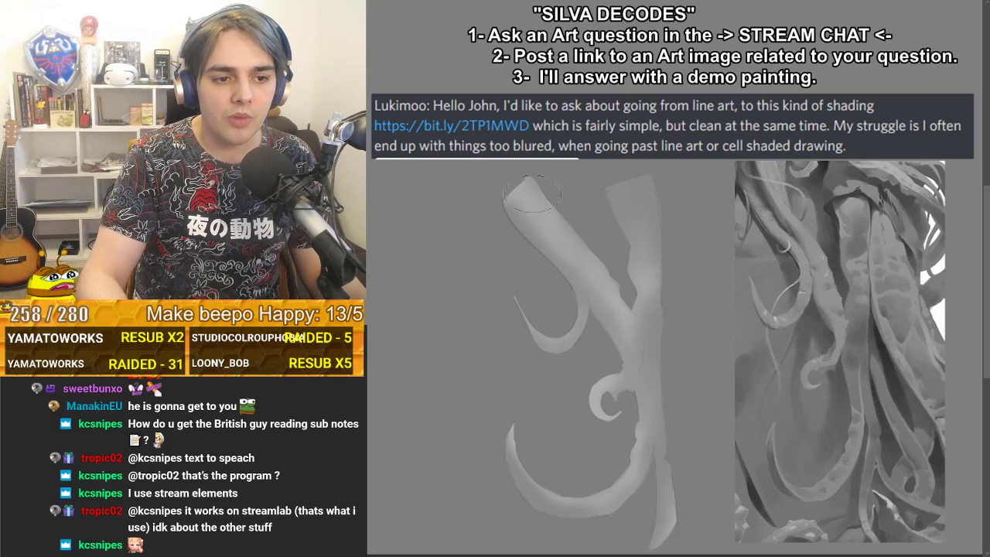
pyautogui.press('[')
pyautogui.press('[')
pyautogui.press('[')
pyautogui.moveTo(514, 203); pyautogui.dragTo(608, 293)
pyautogui.moveTo(518, 203)
pyautogui.mouseDown()
pyautogui.moveTo(584, 266)
pyautogui.moveTo(510, 191)
pyautogui.moveTo(605, 288)
pyautogui.mouseUp()
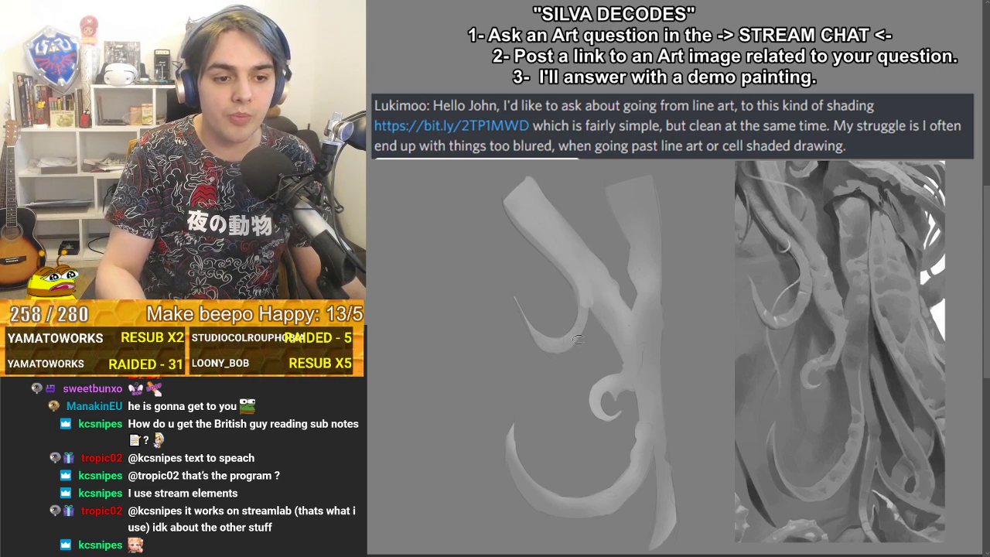
# - Connect the hook to the first tentacle with a flowing crease and define the overlap with the vertical tentacle above the small curl
pyautogui.moveTo(557, 246); pyautogui.dragTo(565, 320)
pyautogui.moveTo(575, 261)
pyautogui.mouseDown()
pyautogui.moveTo(603, 290)
pyautogui.moveTo(634, 355)
pyautogui.moveTo(641, 340)
pyautogui.moveTo(647, 346)
pyautogui.moveTo(657, 398)
pyautogui.mouseUp()
pyautogui.hotkey('ctrl', 'z')
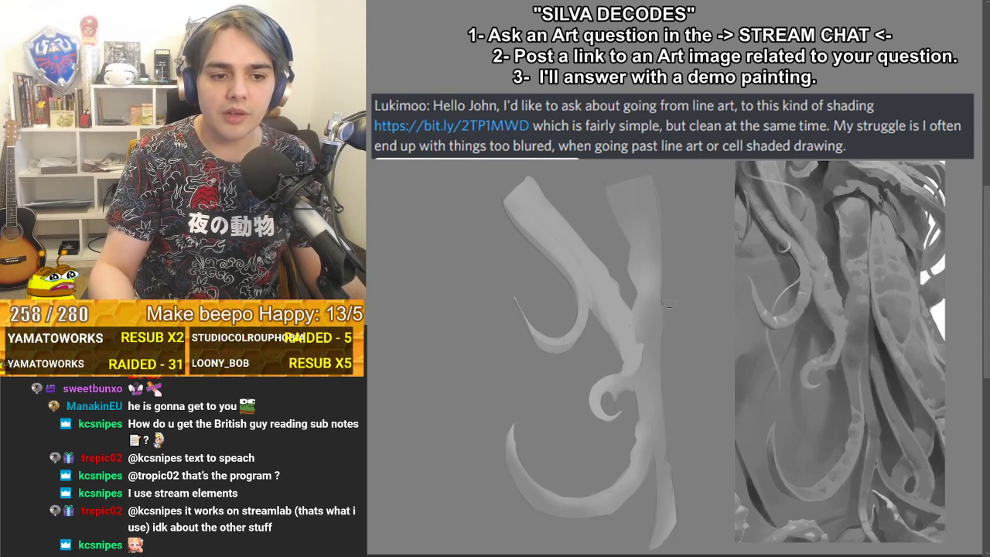
# - Set the elliptical brush's hardness to 35% and try a shadow stroke on the first tentacle below the hook's base
pyautogui.rightClick(610, 321)
pyautogui.click(699, 221)
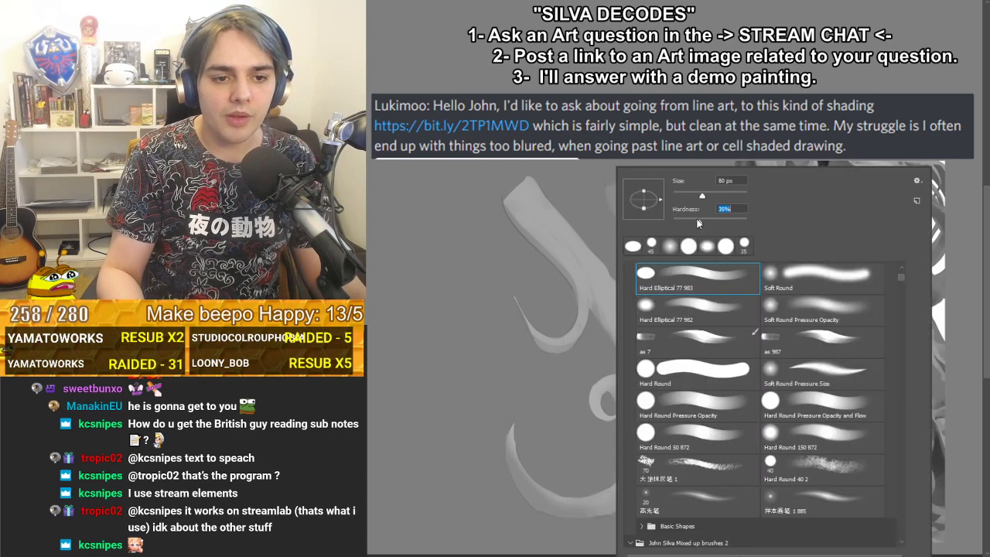
pyautogui.click(595, 309)
pyautogui.moveTo(584, 295); pyautogui.dragTo(624, 353)
pyautogui.hotkey('ctrl', 'z')
# - Paint a dark shadow along the first tentacle's lower edge from the hook's base toward the small curl, redoing the stroke until clean
pyautogui.moveTo(585, 300); pyautogui.dragTo(608, 332)
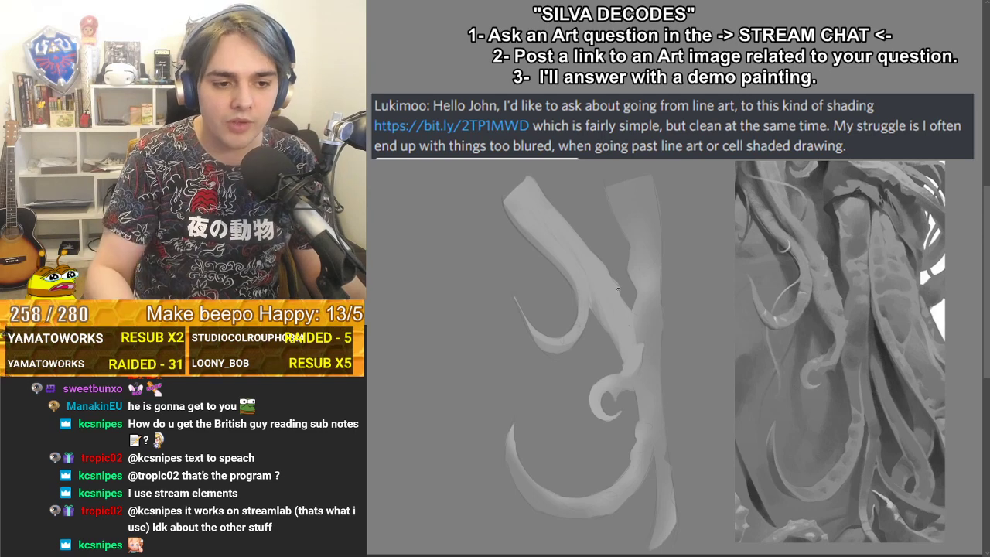
pyautogui.moveTo(587, 288); pyautogui.dragTo(617, 355)
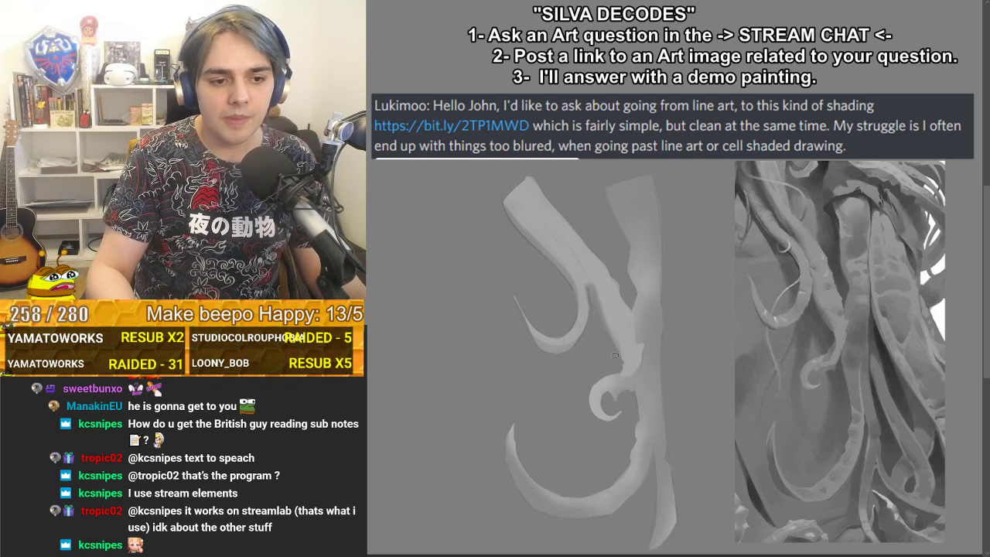
pyautogui.hotkey('ctrl', 'z')
pyautogui.moveTo(592, 290); pyautogui.dragTo(615, 344)
pyautogui.hotkey('ctrl', 'z')
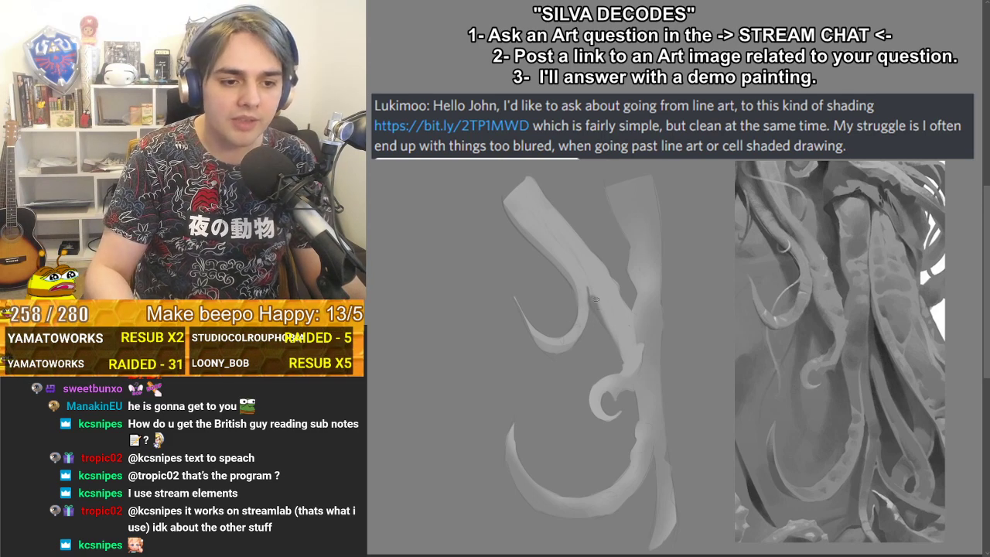
pyautogui.hotkey('ctrl', 'z')
pyautogui.moveTo(591, 300); pyautogui.dragTo(621, 363)
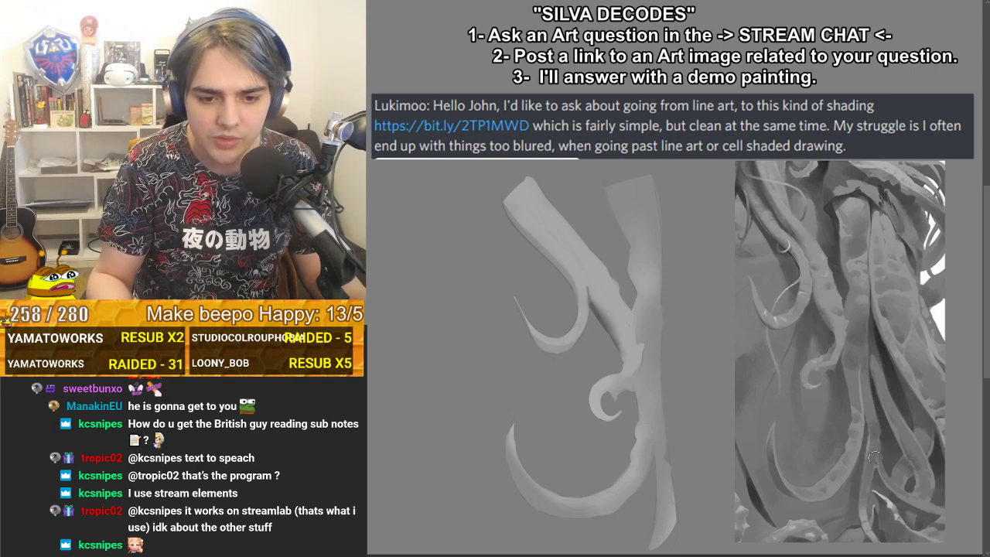
# - Try the elliptical brush at 40 px with 0% hardness, and return to the Hard Elliptical 77 983 preset
pyautogui.rightClick(611, 306)
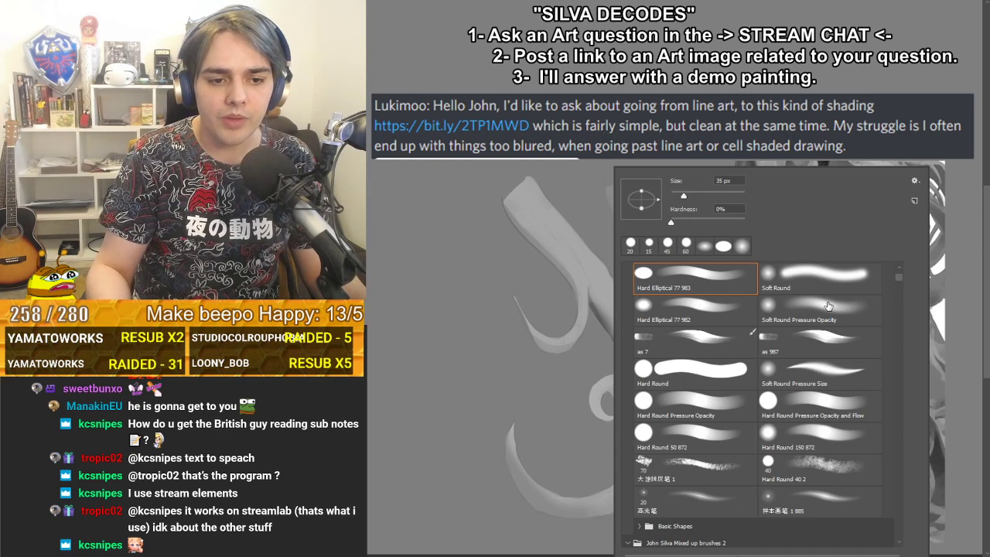
pyautogui.click(601, 303)
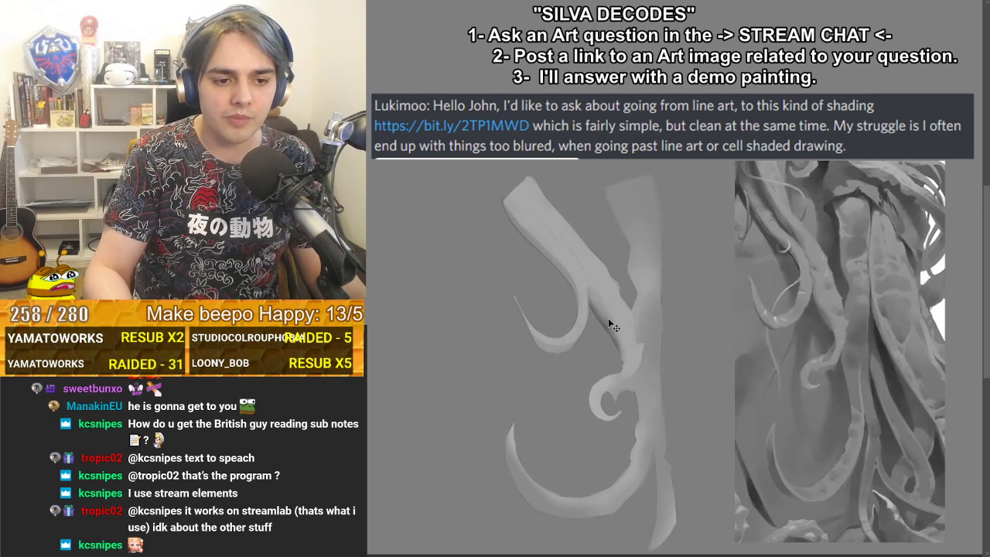
pyautogui.rightClick(600, 300)
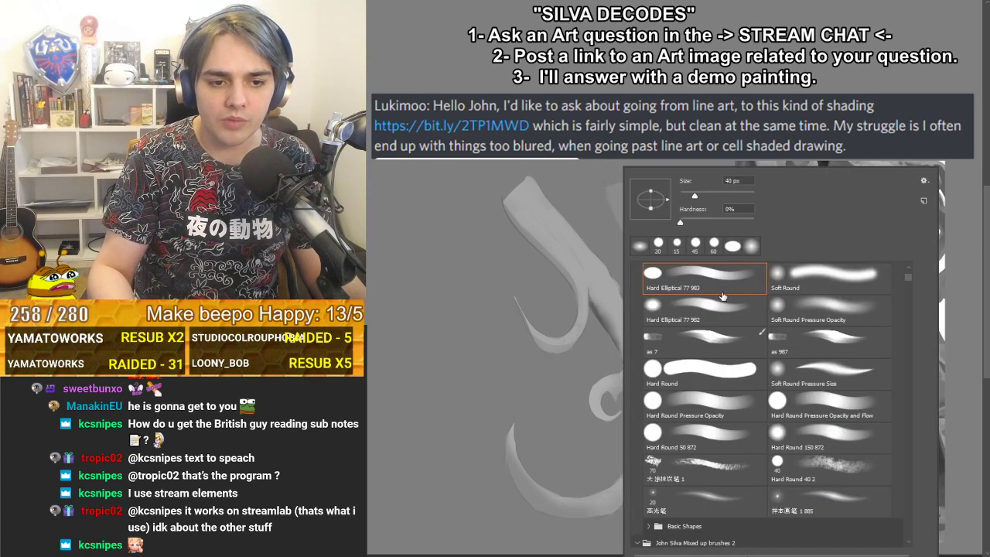
pyautogui.click(607, 287)
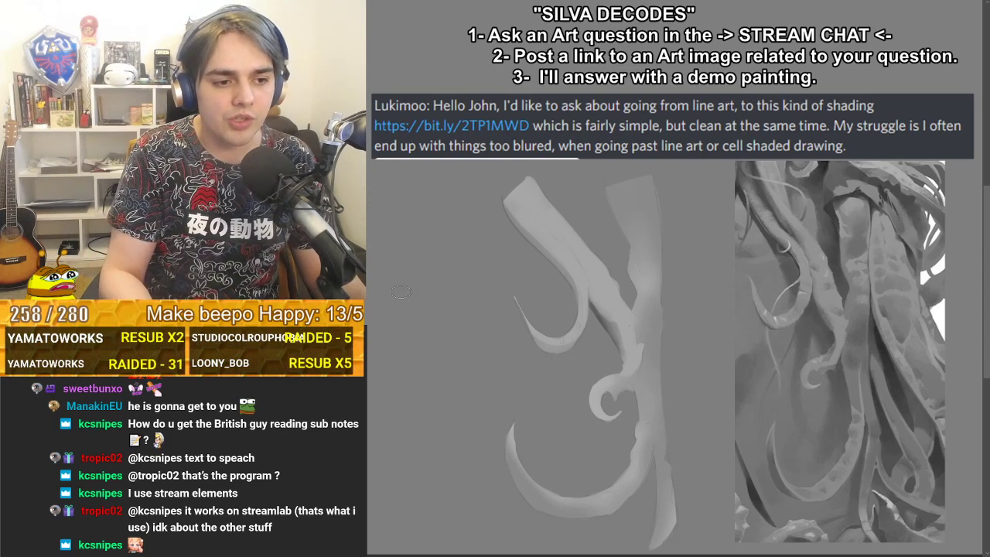
# - Paint a solid dark grey test patch with hard-edged strokes on the empty background beside the first tentacle
pyautogui.moveTo(390, 269); pyautogui.dragTo(399, 321)
pyautogui.hotkey('ctrl', 'z')
pyautogui.moveTo(379, 267); pyautogui.dragTo(463, 273)
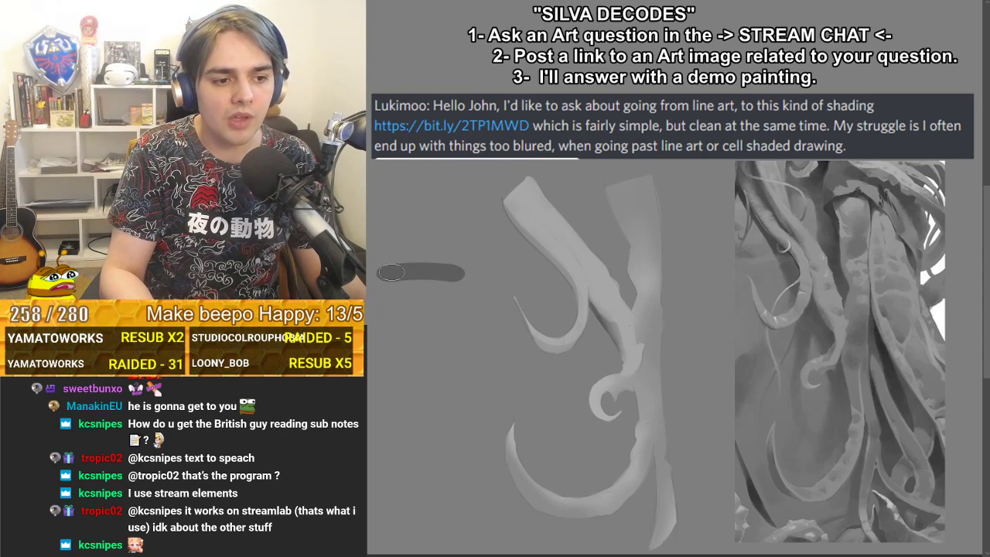
pyautogui.moveTo(401, 280)
pyautogui.mouseDown()
pyautogui.moveTo(401, 318)
pyautogui.moveTo(445, 299)
pyautogui.moveTo(416, 287)
pyautogui.moveTo(428, 315)
pyautogui.moveTo(471, 293)
pyautogui.mouseUp()
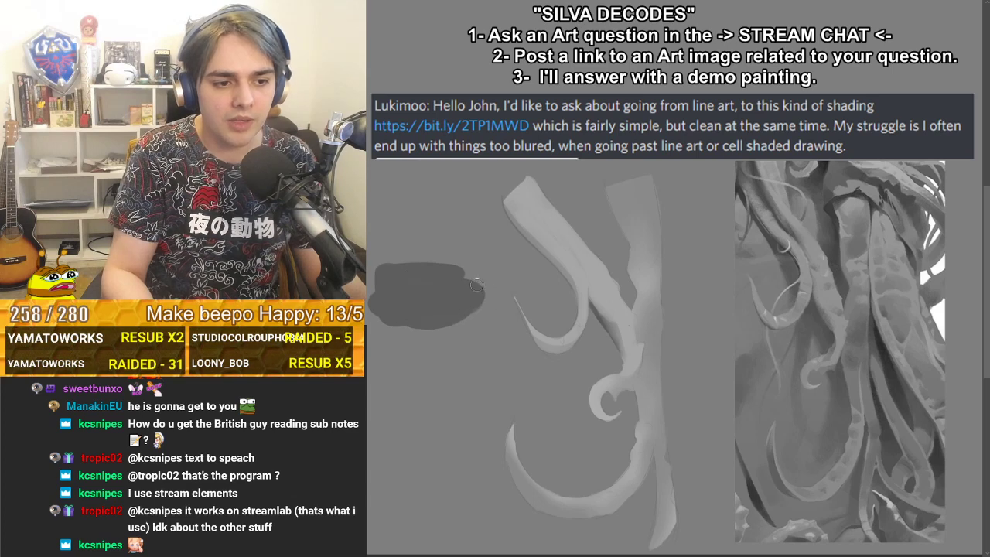
# - Fade the far end of the dark test patch into the background using an enlarged soft brush at 60 px
pyautogui.press(']')
pyautogui.press(']')
pyautogui.press(']')
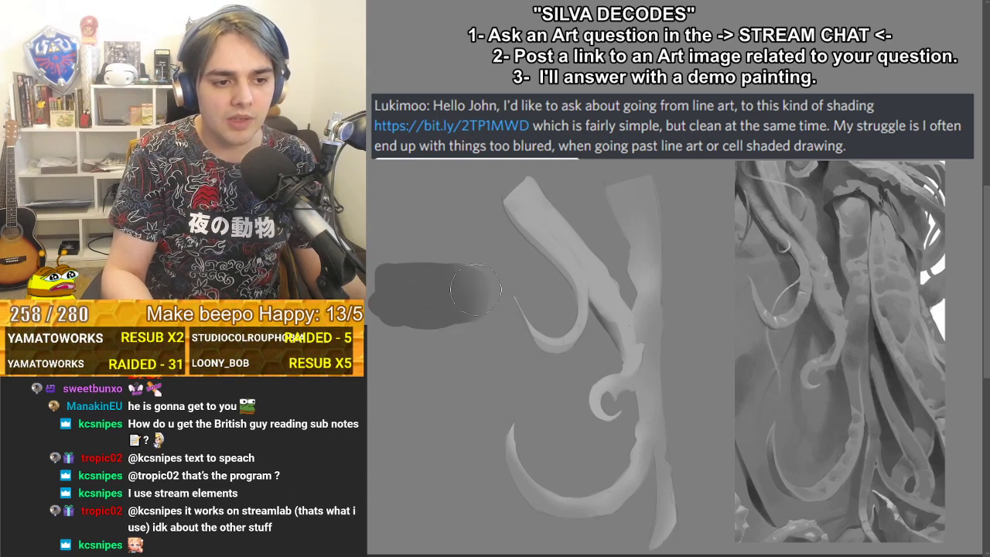
pyautogui.moveTo(468, 299); pyautogui.dragTo(461, 307)
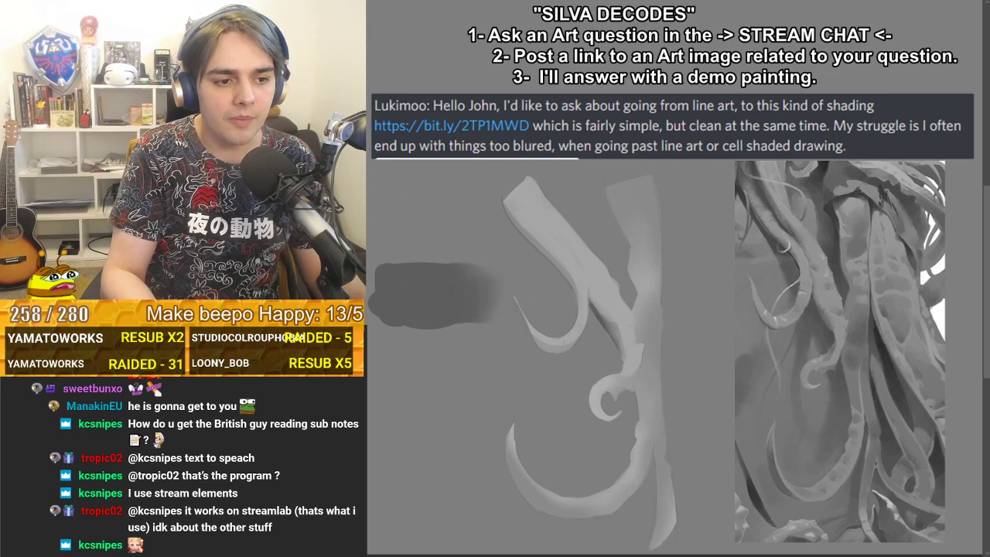
# - Choose a hard-edged brush preset and trim the test patch's left end to a straight, crisp edge
pyautogui.rightClick(435, 277)
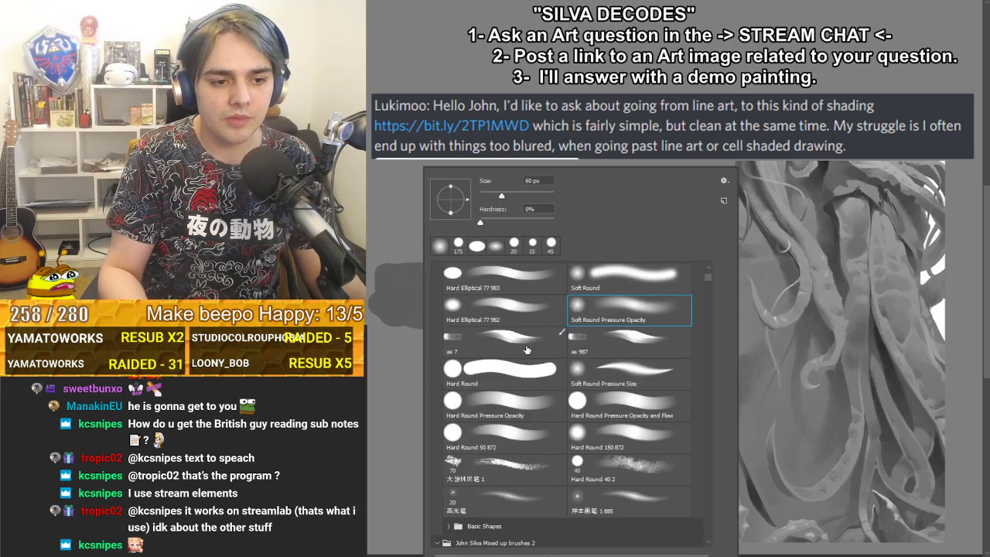
pyautogui.click(495, 361)
pyautogui.moveTo(391, 329); pyautogui.dragTo(384, 286)
pyautogui.moveTo(396, 321); pyautogui.dragTo(399, 267)
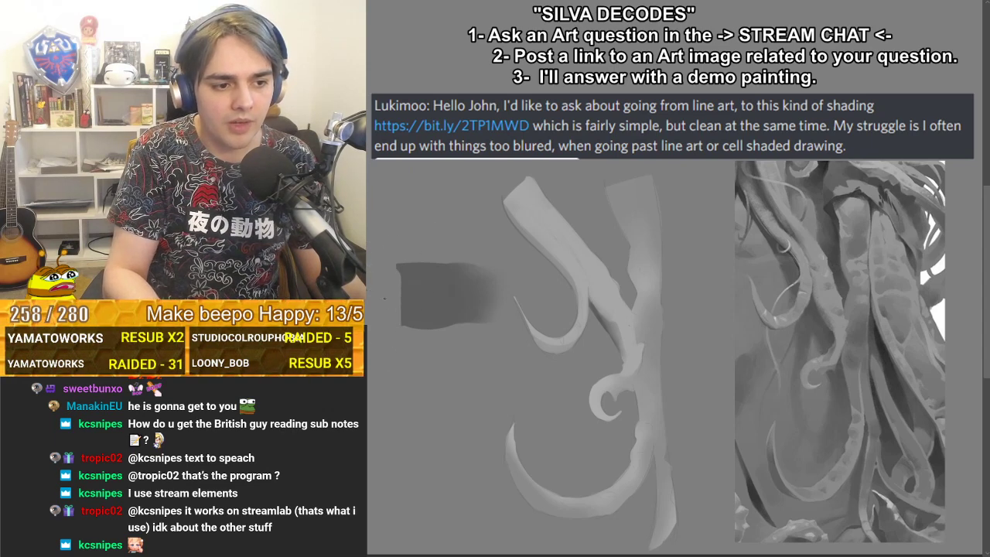
# - Hand-letter Hard, Soft and Lost with arrows to the patch's matching edges, and move the labelled example lower beside the tentacles
pyautogui.moveTo(395, 226); pyautogui.dragTo(404, 253)
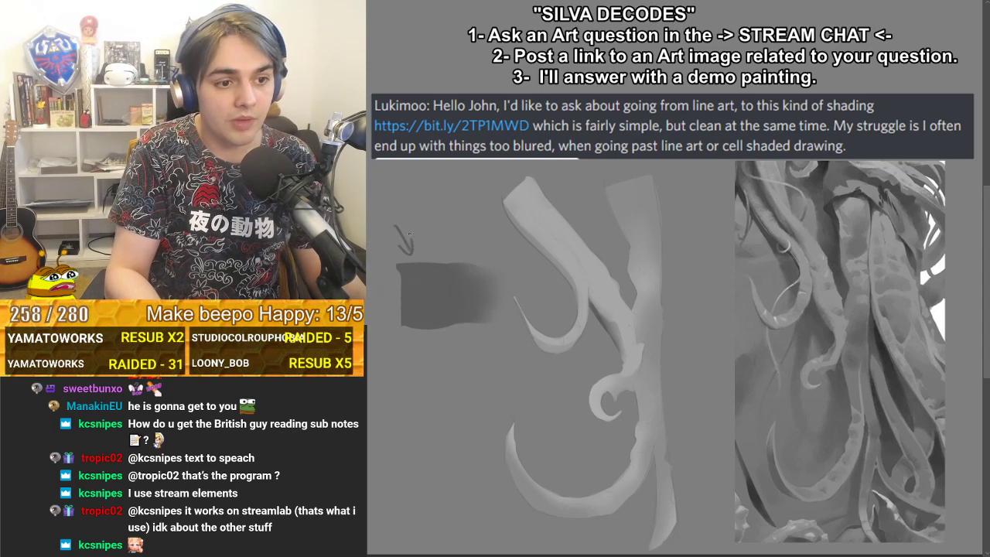
pyautogui.moveTo(368, 199)
pyautogui.mouseDown()
pyautogui.moveTo(398, 218)
pyautogui.moveTo(406, 196)
pyautogui.moveTo(403, 213)
pyautogui.moveTo(452, 218)
pyautogui.mouseUp()
pyautogui.moveTo(469, 207)
pyautogui.mouseDown()
pyautogui.moveTo(495, 195)
pyautogui.moveTo(488, 211)
pyautogui.mouseUp()
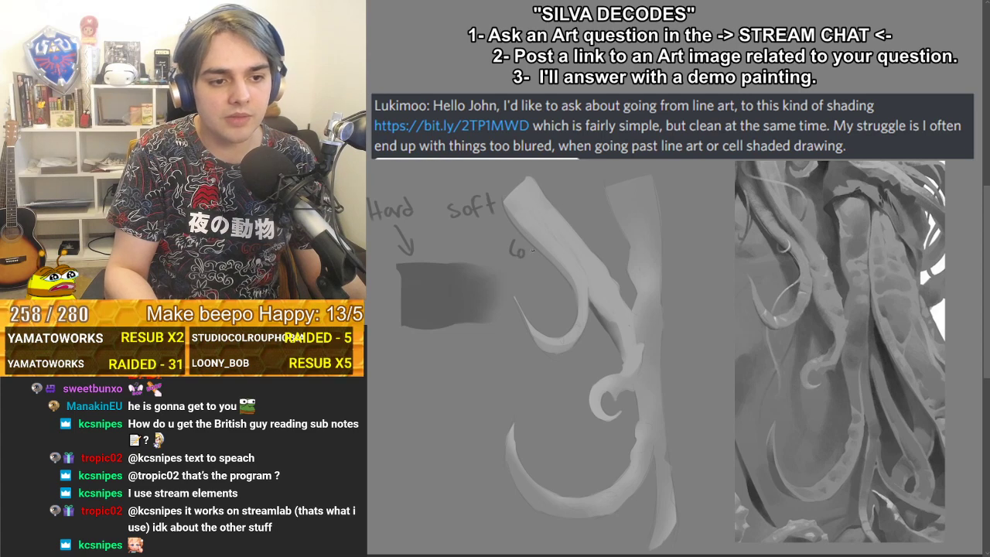
pyautogui.moveTo(539, 249); pyautogui.dragTo(550, 259)
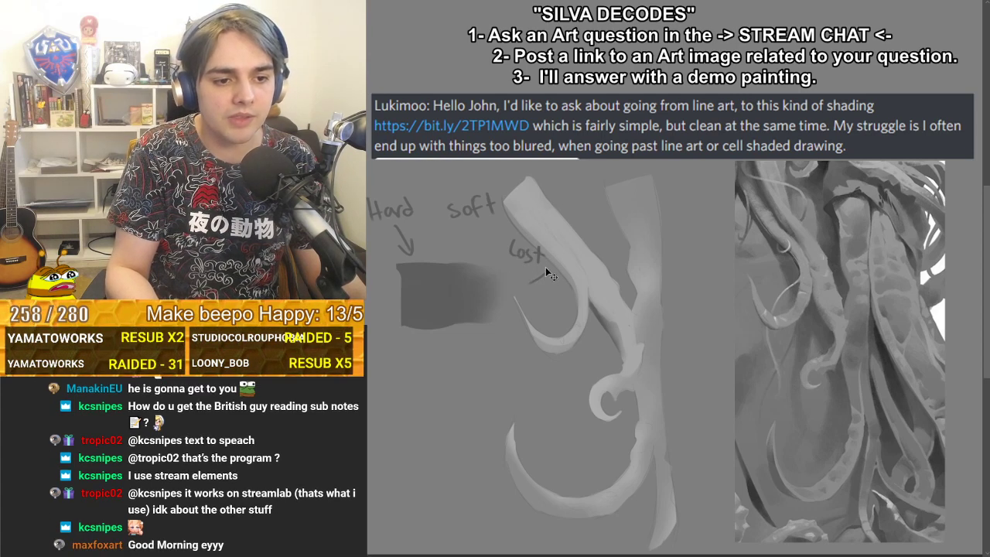
pyautogui.moveTo(474, 223); pyautogui.dragTo(476, 245)
pyautogui.moveTo(468, 237); pyautogui.dragTo(476, 247)
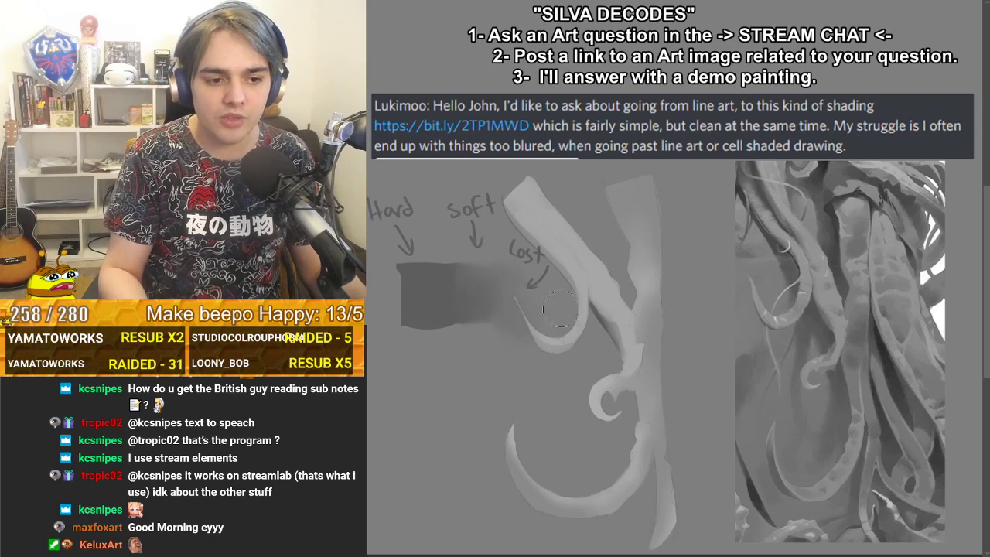
pyautogui.press('v')
pyautogui.moveTo(498, 332); pyautogui.dragTo(507, 447)
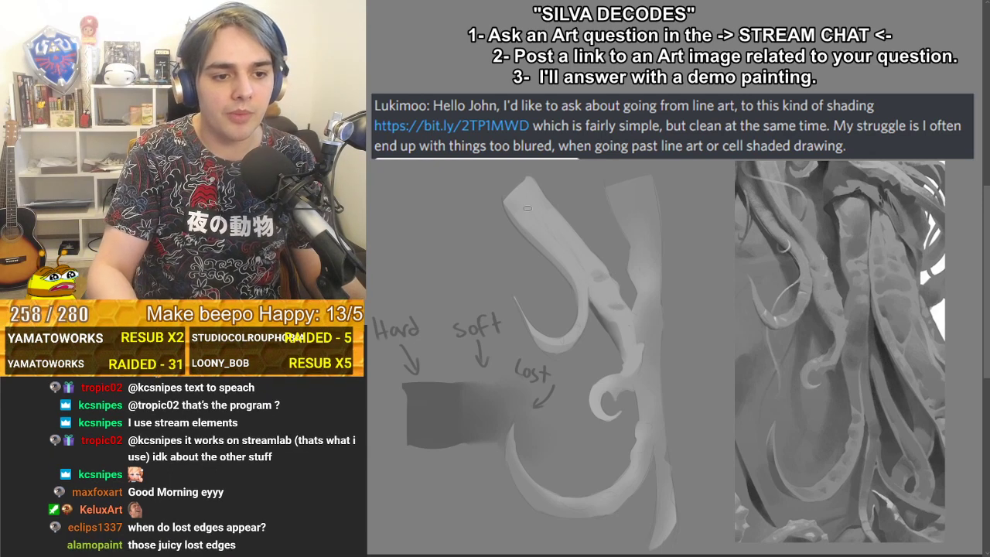
# - Paint a darker plane with one crisp edge along the upper part of the first tentacle, fading toward the hook
pyautogui.moveTo(514, 186); pyautogui.dragTo(552, 225)
pyautogui.moveTo(521, 186); pyautogui.dragTo(561, 242)
pyautogui.moveTo(517, 189); pyautogui.dragTo(546, 224)
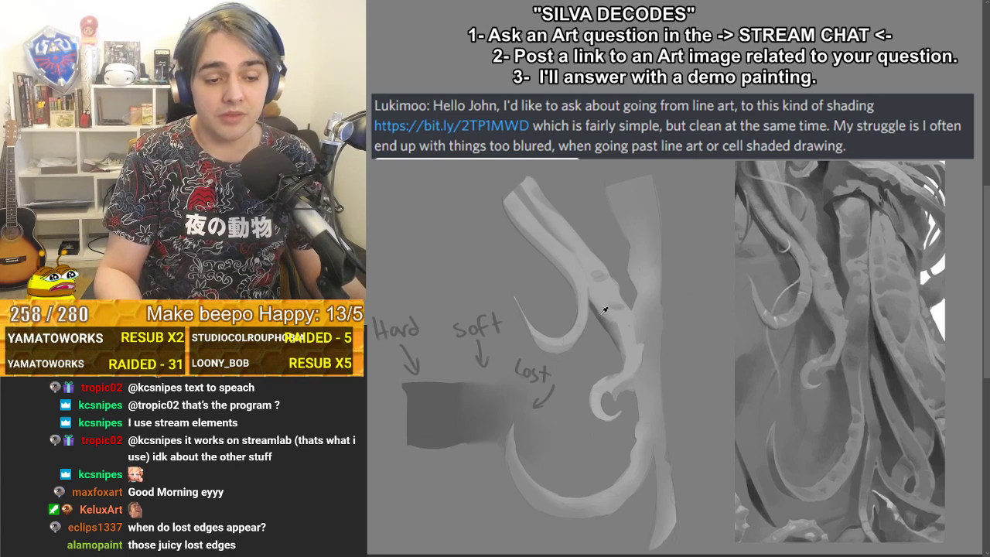
# - Paint dark soft-to-hard shadows on the second tentacle, behind the first tentacle's crossing and across its upper section
pyautogui.moveTo(650, 308); pyautogui.dragTo(641, 349)
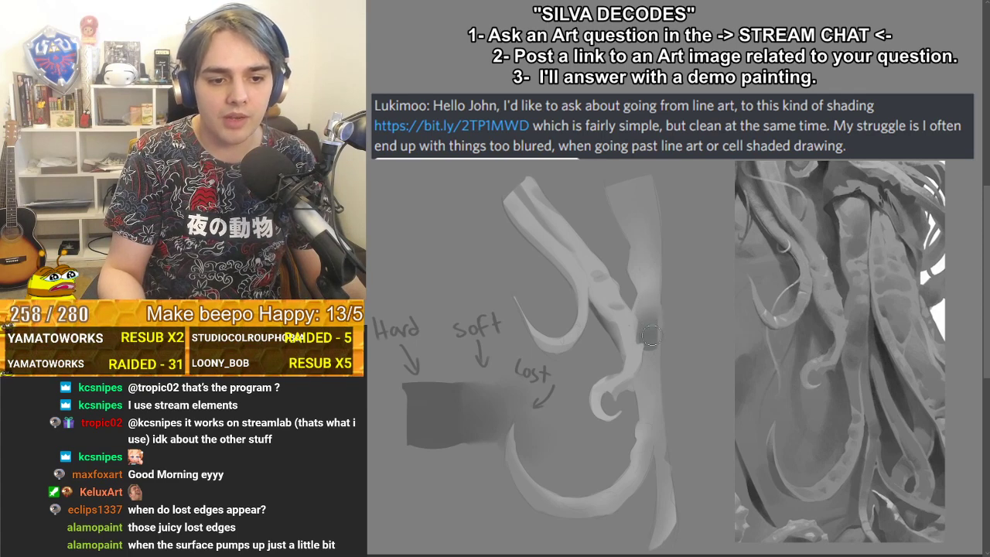
pyautogui.moveTo(651, 334); pyautogui.dragTo(652, 316)
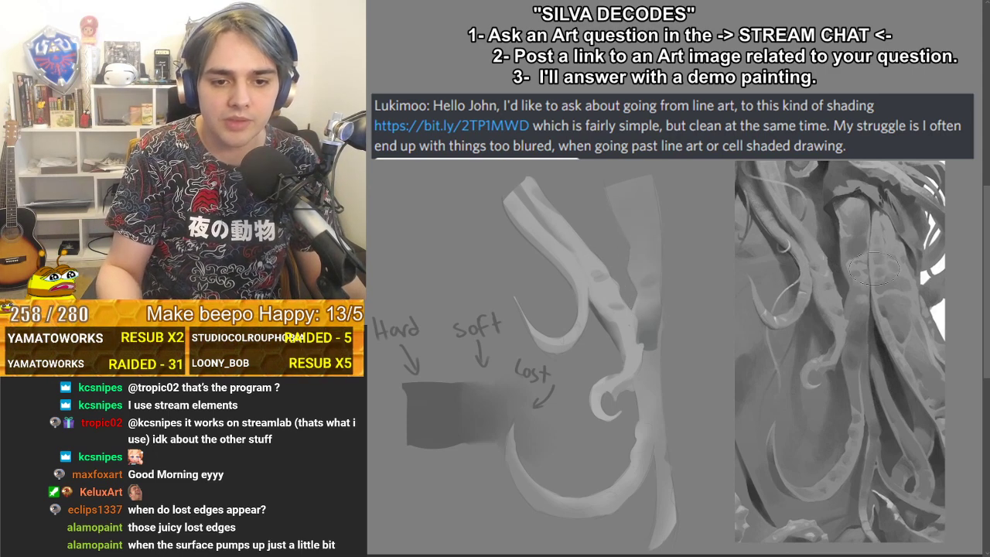
pyautogui.press(']')
pyautogui.moveTo(645, 232)
pyautogui.mouseDown()
pyautogui.moveTo(654, 289)
pyautogui.moveTo(636, 192)
pyautogui.moveTo(643, 261)
pyautogui.mouseUp()
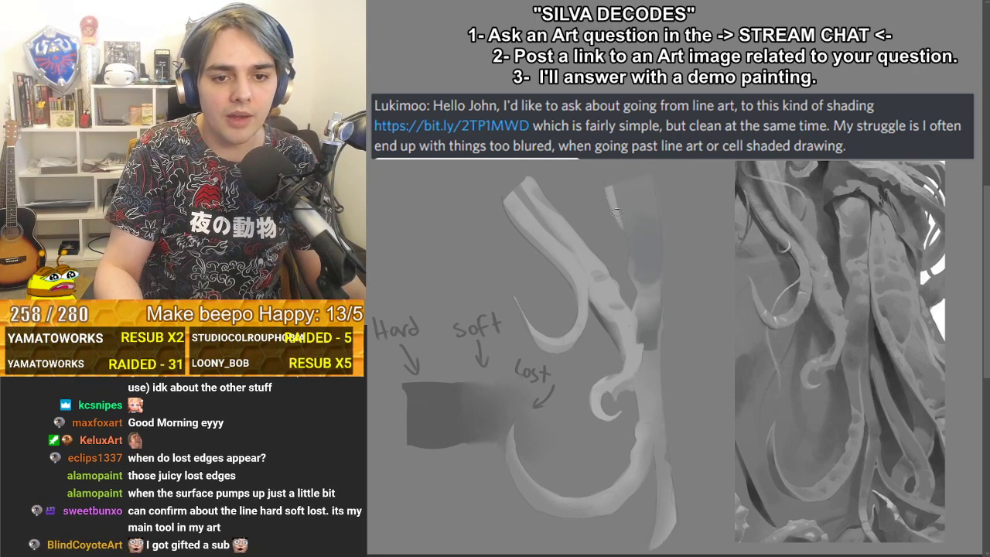
# - Paint light hard-edged planes and raised folds over the shadowed upper section of the second tentacle
pyautogui.moveTo(608, 189); pyautogui.dragTo(621, 224)
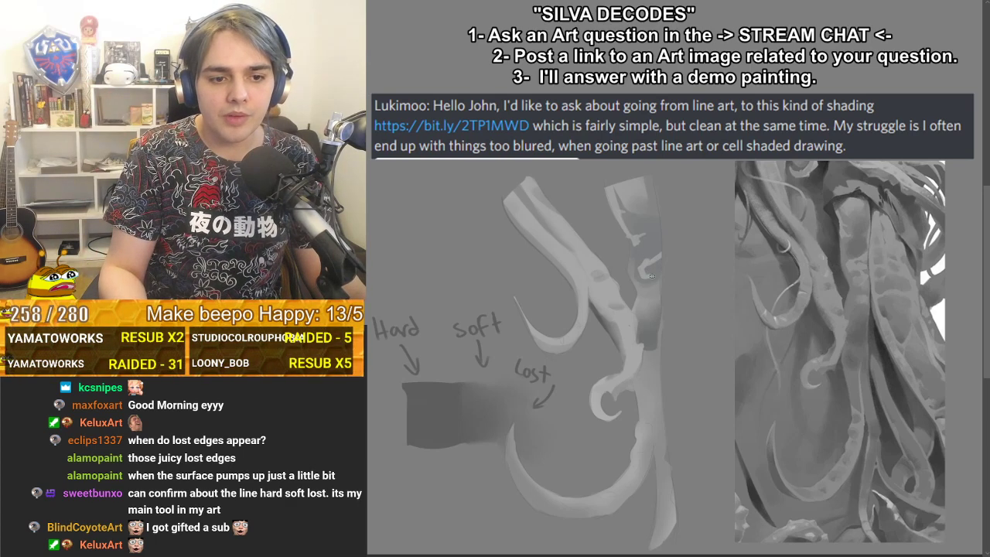
pyautogui.moveTo(641, 271); pyautogui.dragTo(652, 261)
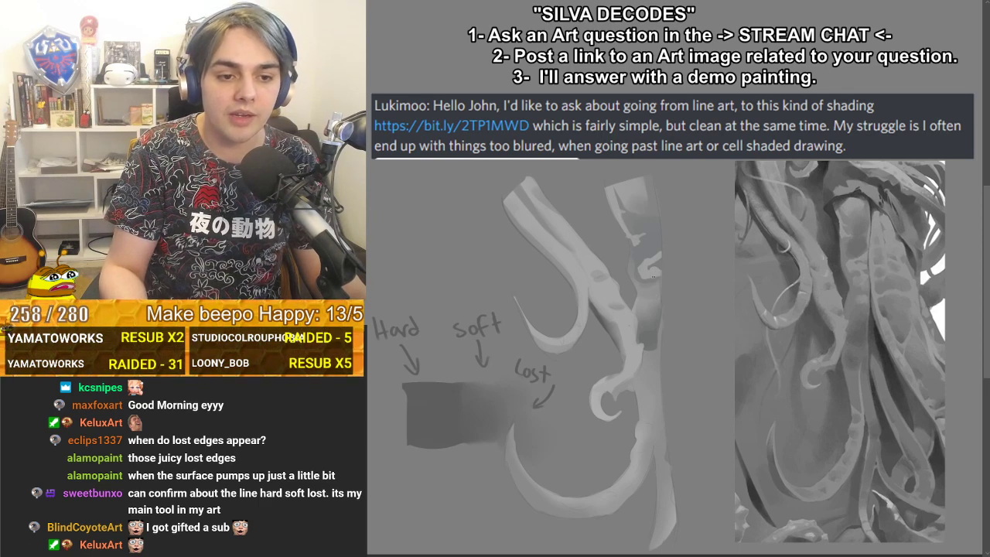
pyautogui.moveTo(651, 274); pyautogui.dragTo(653, 287)
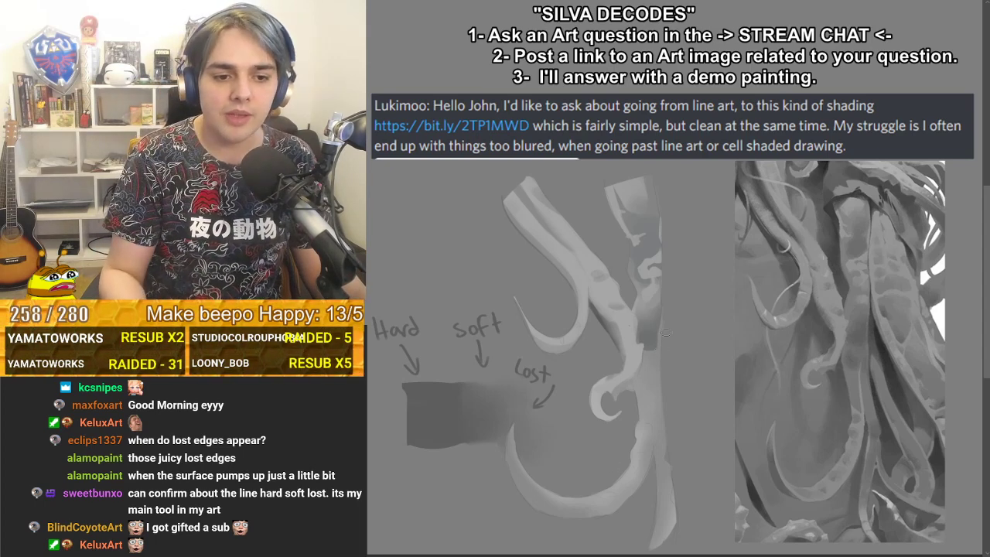
# - Refine the second tentacle's outer edge down toward the large hook's base, and undo the last short stroke below the crossing
pyautogui.moveTo(661, 312)
pyautogui.mouseDown()
pyautogui.moveTo(663, 354)
pyautogui.moveTo(664, 326)
pyautogui.moveTo(637, 329)
pyautogui.moveTo(653, 446)
pyautogui.moveTo(655, 392)
pyautogui.moveTo(654, 455)
pyautogui.mouseUp()
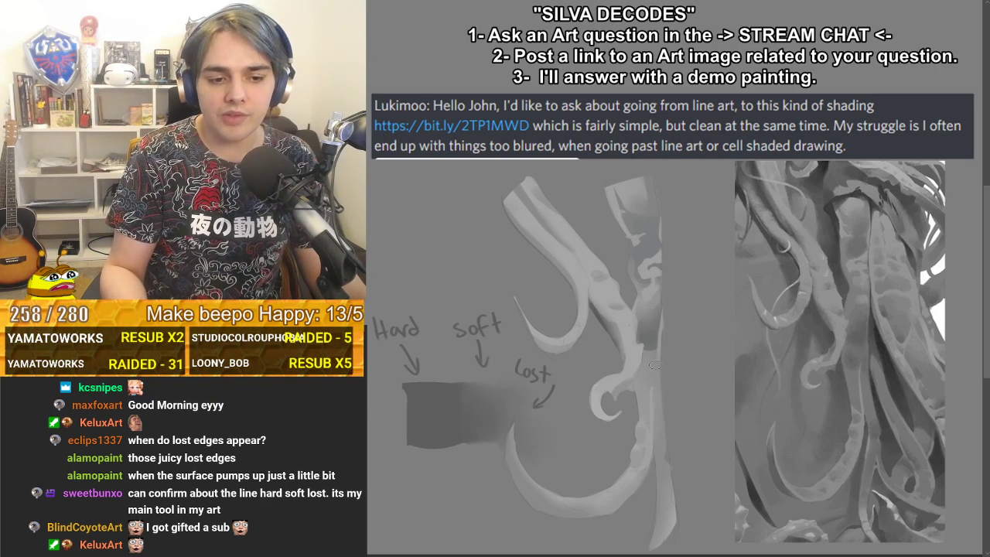
pyautogui.moveTo(655, 379)
pyautogui.mouseDown()
pyautogui.moveTo(657, 416)
pyautogui.moveTo(658, 382)
pyautogui.mouseUp()
pyautogui.hotkey('ctrl', 'z')
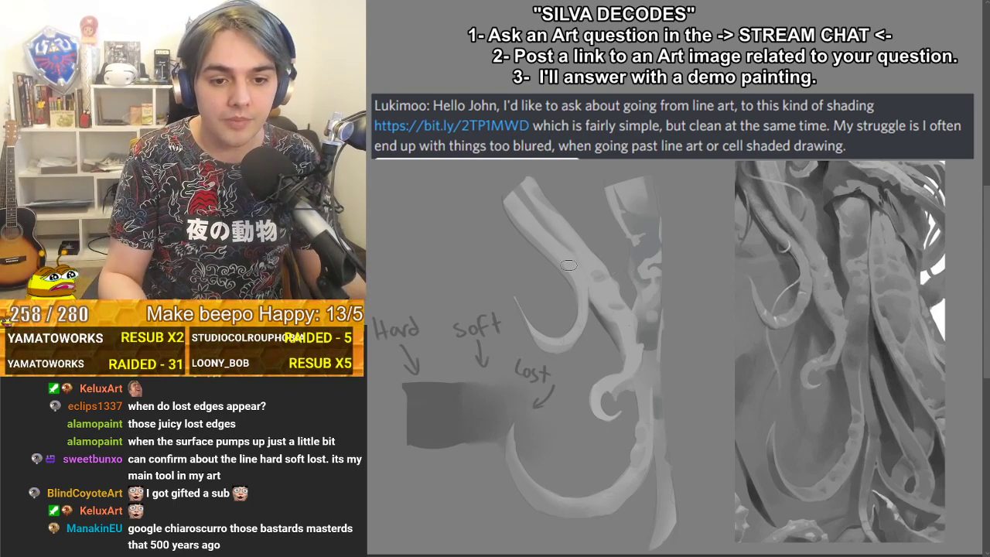
# - Touch up the small curl, blend the middle of the first tentacle with large soft strokes, and adjust the brush
pyautogui.moveTo(615, 410)
pyautogui.mouseDown()
pyautogui.moveTo(624, 339)
pyautogui.moveTo(610, 285)
pyautogui.moveTo(622, 387)
pyautogui.mouseUp()
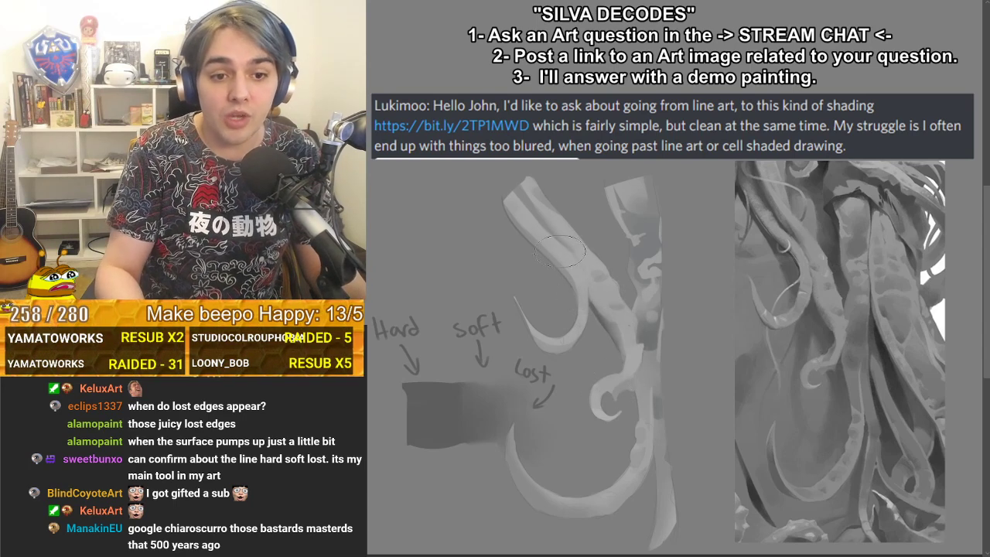
pyautogui.moveTo(503, 213)
pyautogui.mouseDown()
pyautogui.moveTo(542, 240)
pyautogui.moveTo(534, 224)
pyautogui.moveTo(575, 267)
pyautogui.mouseUp()
pyautogui.moveTo(594, 309)
pyautogui.mouseDown()
pyautogui.moveTo(607, 325)
pyautogui.moveTo(557, 232)
pyautogui.moveTo(599, 298)
pyautogui.moveTo(580, 265)
pyautogui.mouseUp()
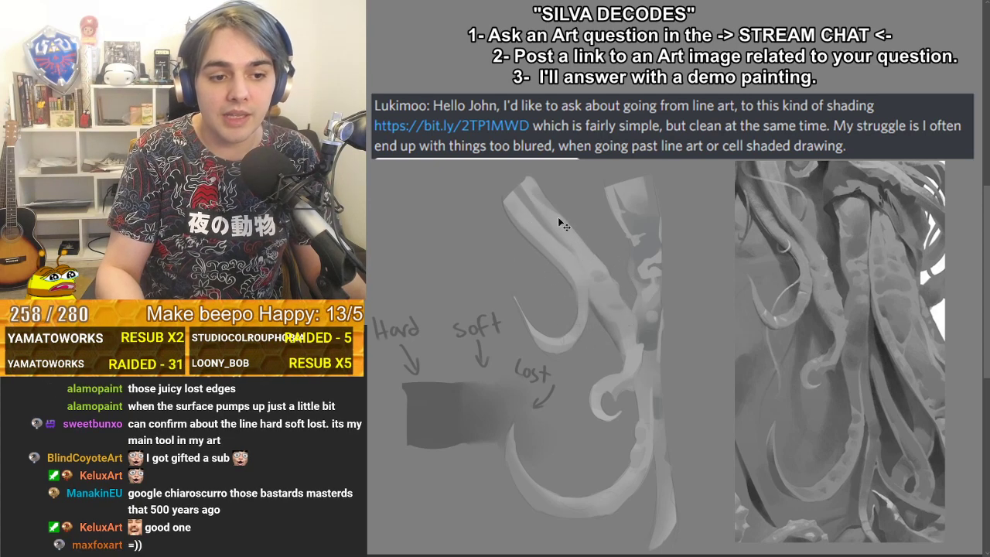
pyautogui.rightClick(584, 172)
pyautogui.click(656, 221)
pyautogui.press('Return')
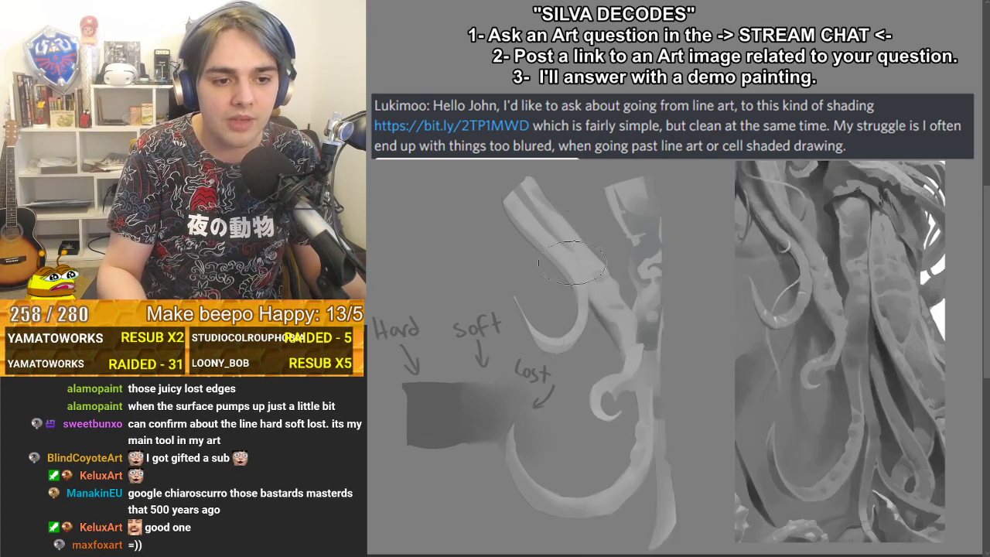